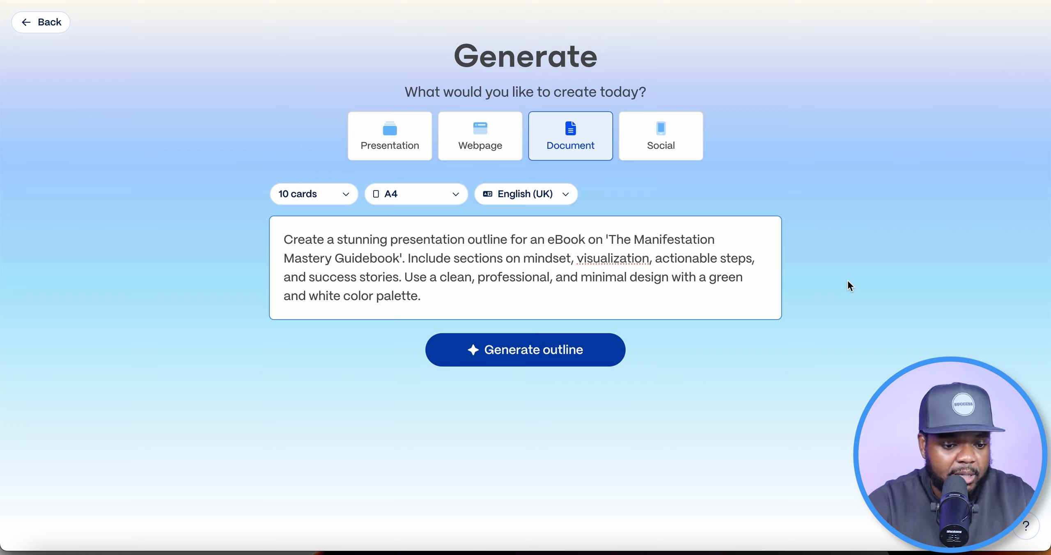
Generate the 10-card A4 document outline from the prompt for 'The Manifestation Mastery Guidebook' eBook.
{"action": "left_click", "coordinate": [399, 258]}
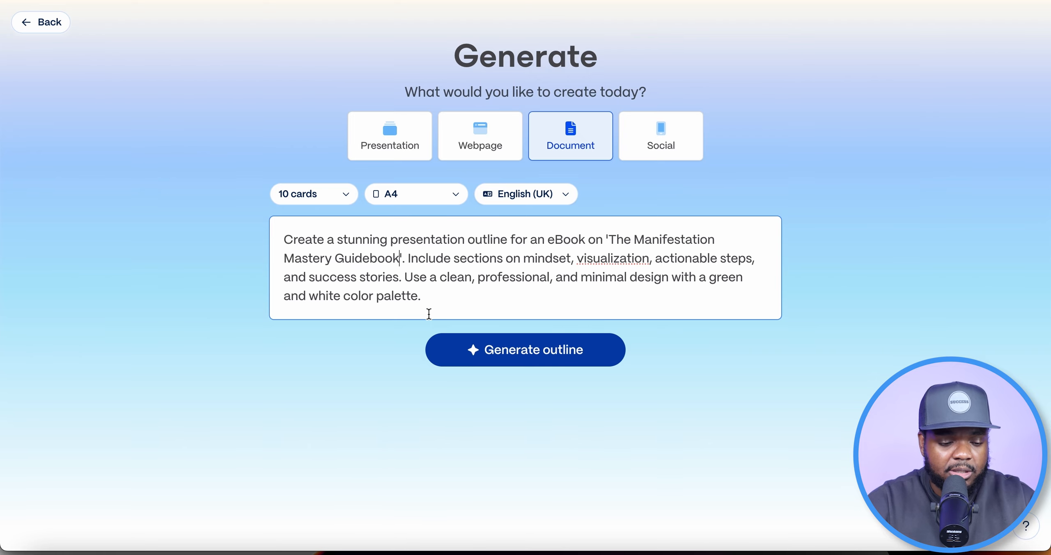
{"action": "left_click", "coordinate": [536, 363]}
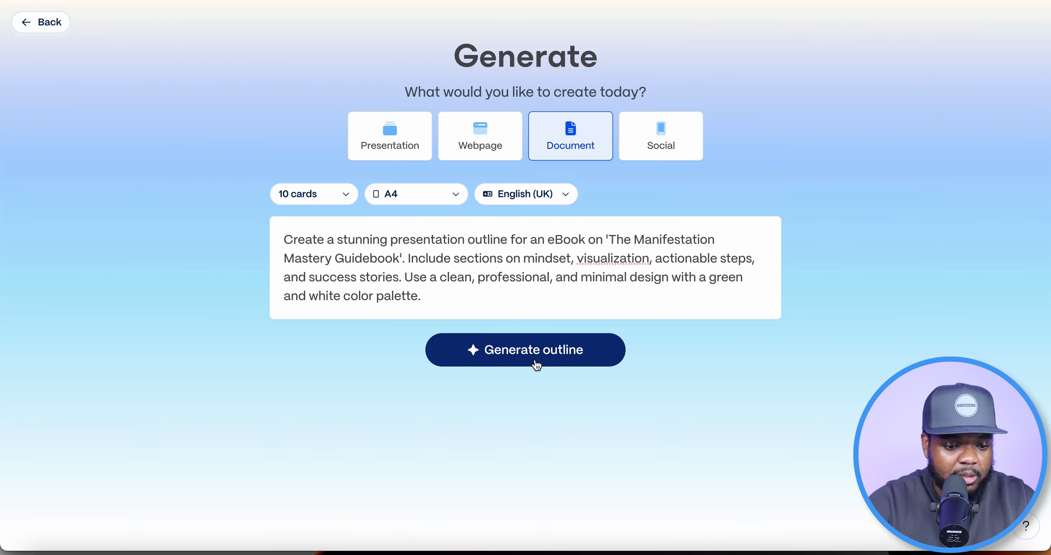
Review the generated outline's cards, checking the section titles and bullet points.
{"action": "scroll", "coordinate": [864, 357], "scroll_direction": "down", "scroll_amount": 2}
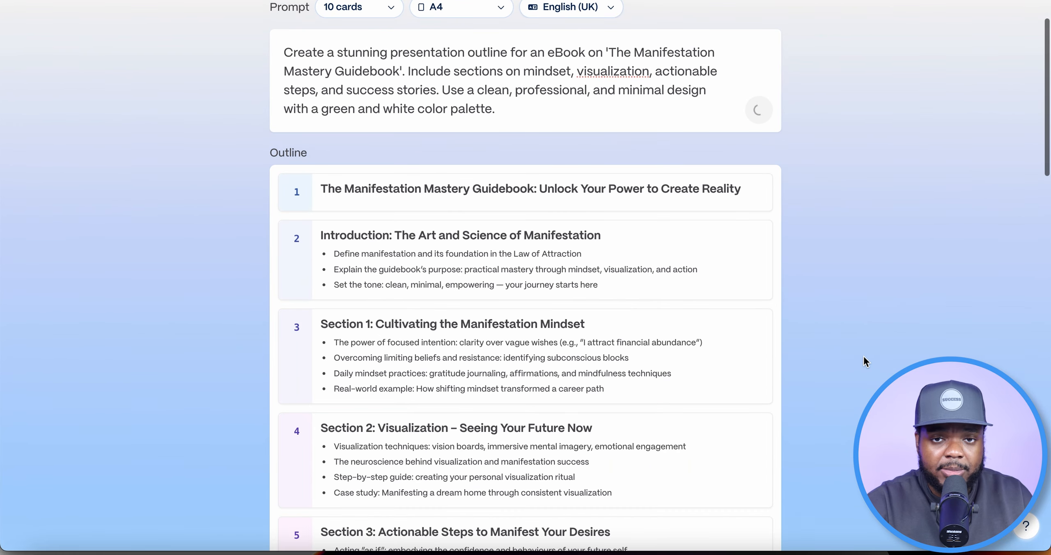
{"action": "scroll", "coordinate": [864, 362], "scroll_direction": "down", "scroll_amount": 5}
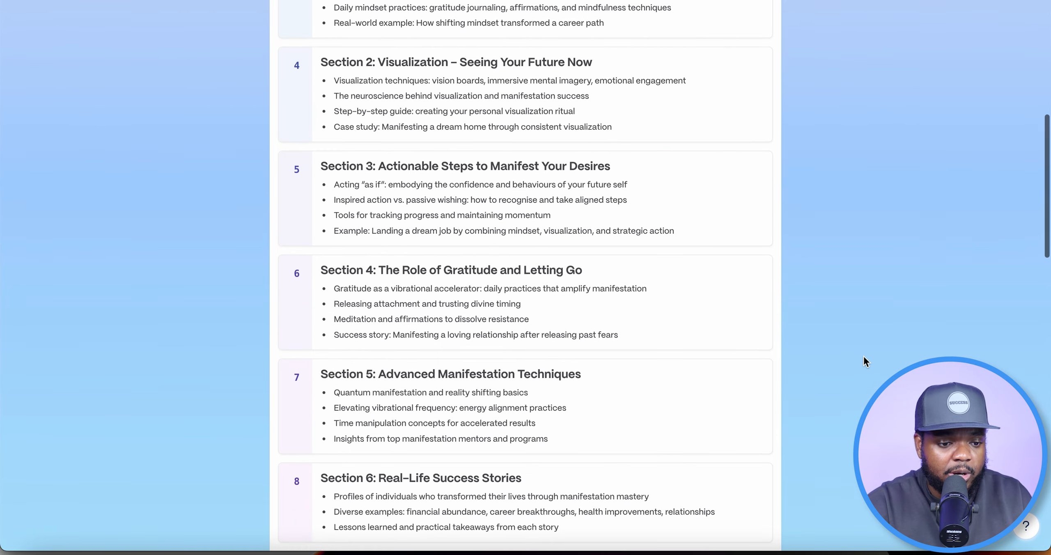
{"action": "scroll", "coordinate": [864, 356], "scroll_direction": "up", "scroll_amount": 6}
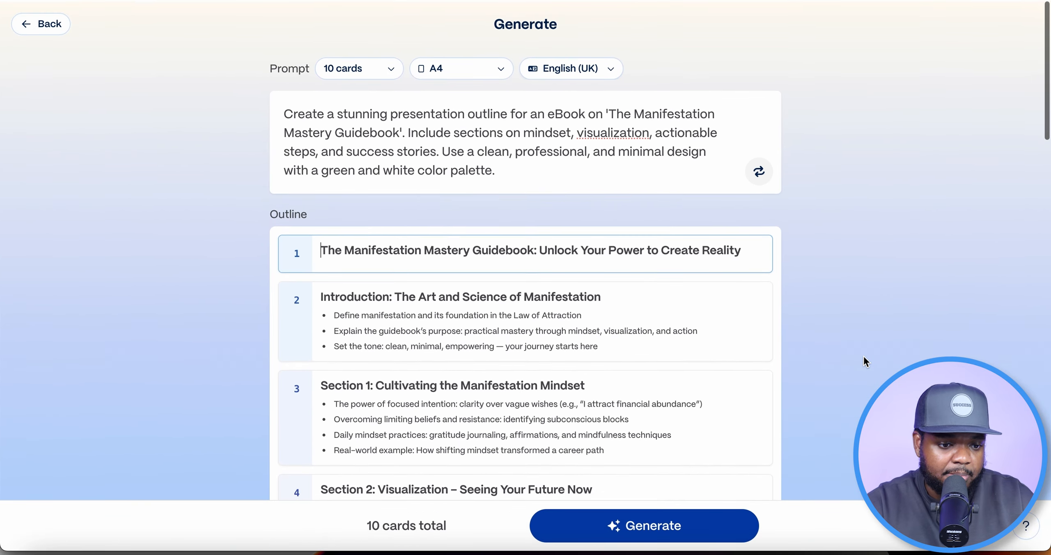
{"action": "scroll", "coordinate": [863, 356], "scroll_direction": "down", "scroll_amount": 2}
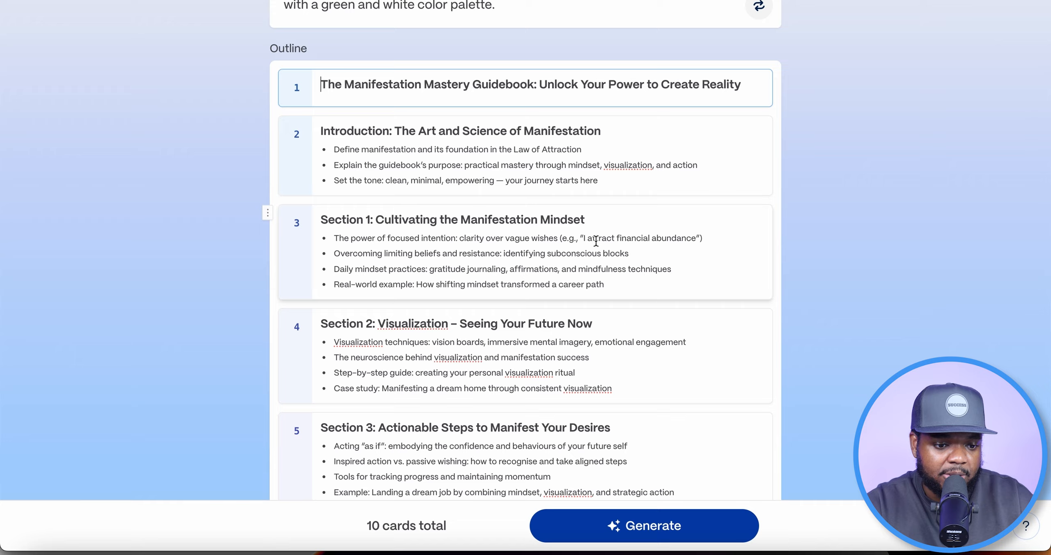
{"action": "scroll", "coordinate": [596, 241], "scroll_direction": "down", "scroll_amount": 2}
{"action": "scroll", "coordinate": [596, 240], "scroll_direction": "down", "scroll_amount": 1}
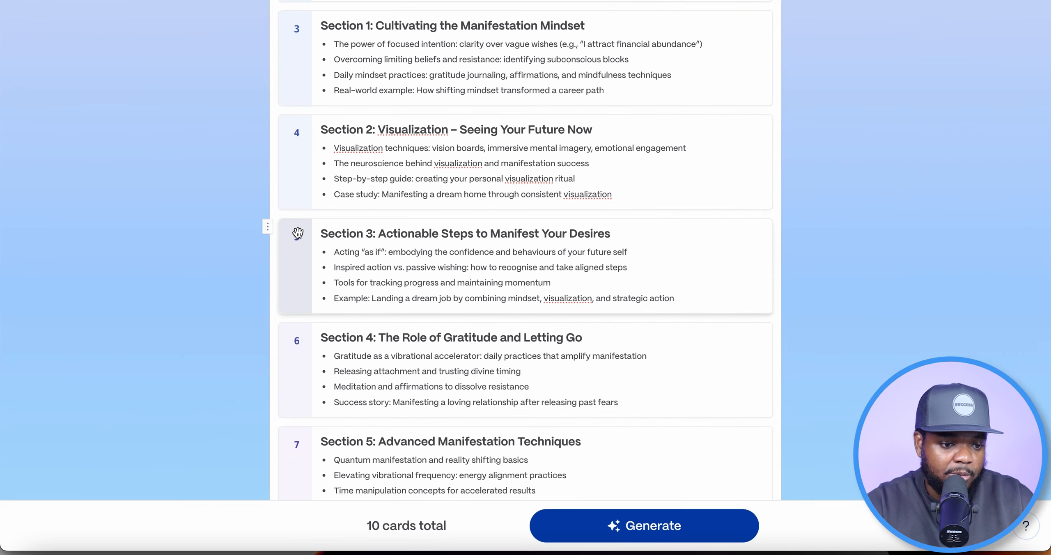
{"action": "left_click_drag", "start_coordinate": [295, 235], "coordinate": [290, 317]}
{"action": "left_click_drag", "start_coordinate": [699, 298], "coordinate": [334, 252]}
{"action": "left_click", "coordinate": [912, 165]}
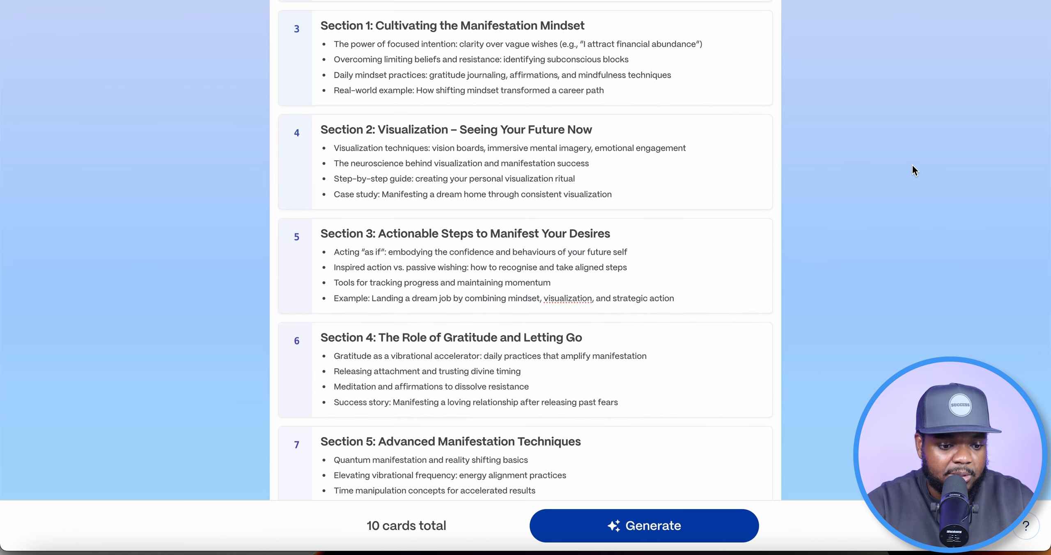
Set the amount of text per card to Detailed and choose the Oasis theme.
{"action": "scroll", "coordinate": [912, 166], "scroll_direction": "down", "scroll_amount": 10}
{"action": "scroll", "coordinate": [912, 166], "scroll_direction": "down", "scroll_amount": 3}
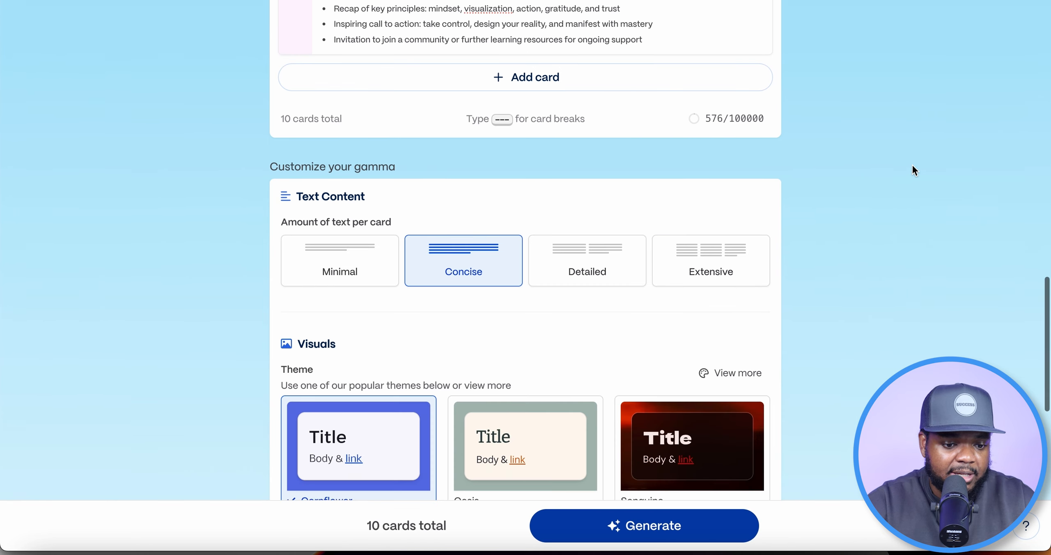
{"action": "left_click", "coordinate": [585, 263]}
{"action": "scroll", "coordinate": [875, 224], "scroll_direction": "down", "scroll_amount": 3}
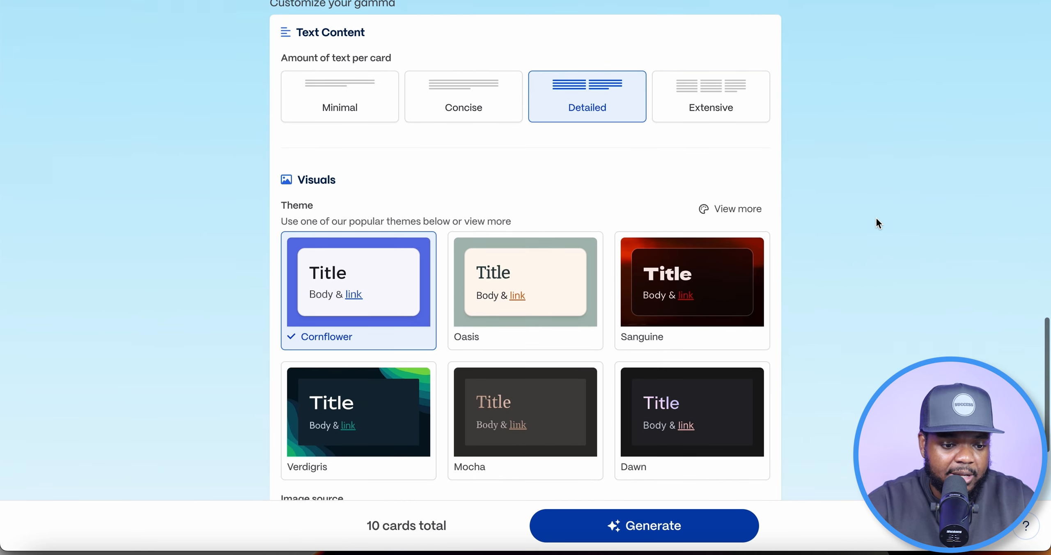
{"action": "left_click", "coordinate": [572, 308]}
Generate the eBook document, keeping AI images with auto-selected model and the Photorealistic art style.
{"action": "scroll", "coordinate": [853, 251], "scroll_direction": "down", "scroll_amount": 2}
{"action": "scroll", "coordinate": [853, 256], "scroll_direction": "down", "scroll_amount": 4}
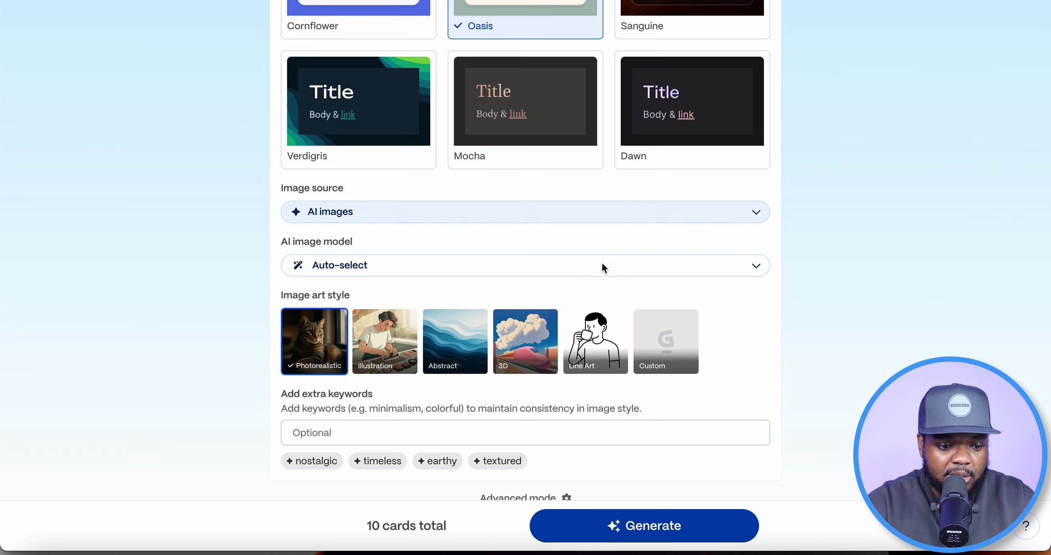
{"action": "scroll", "coordinate": [643, 284], "scroll_direction": "down", "scroll_amount": 2}
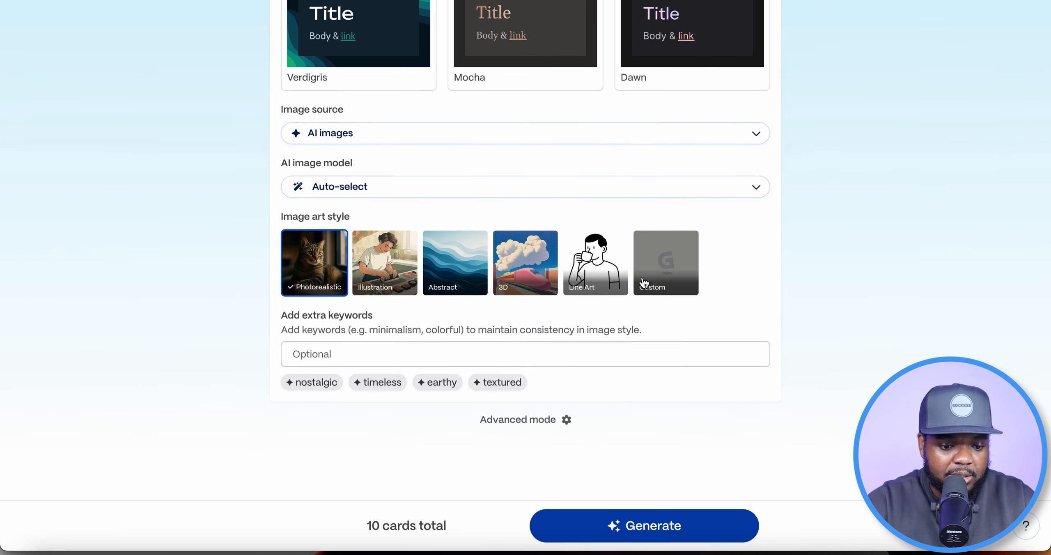
{"action": "left_click", "coordinate": [674, 533]}
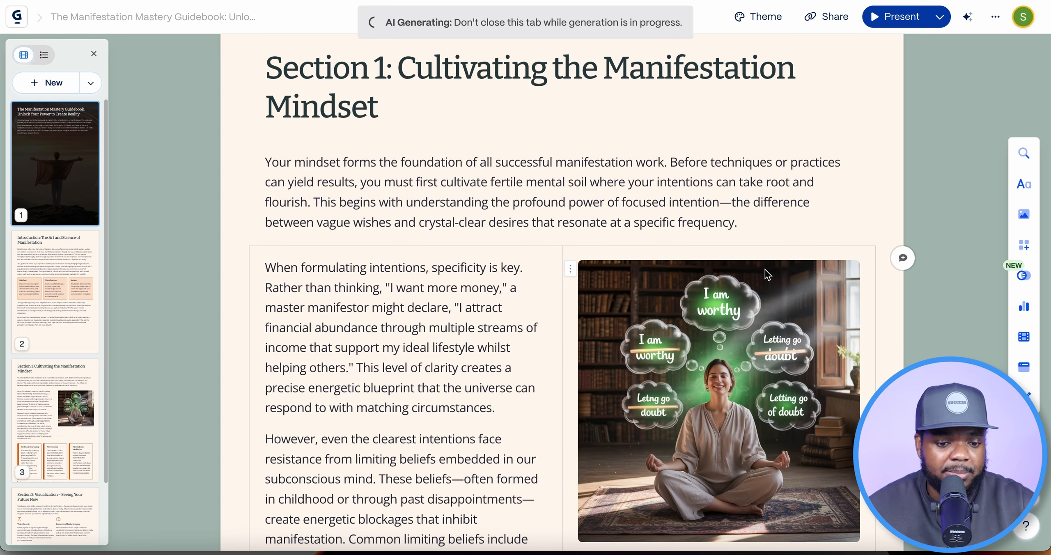
Open the export options for the generated Manifestation Mastery Guidebook document.
{"action": "scroll", "coordinate": [767, 274], "scroll_direction": "down", "scroll_amount": 10}
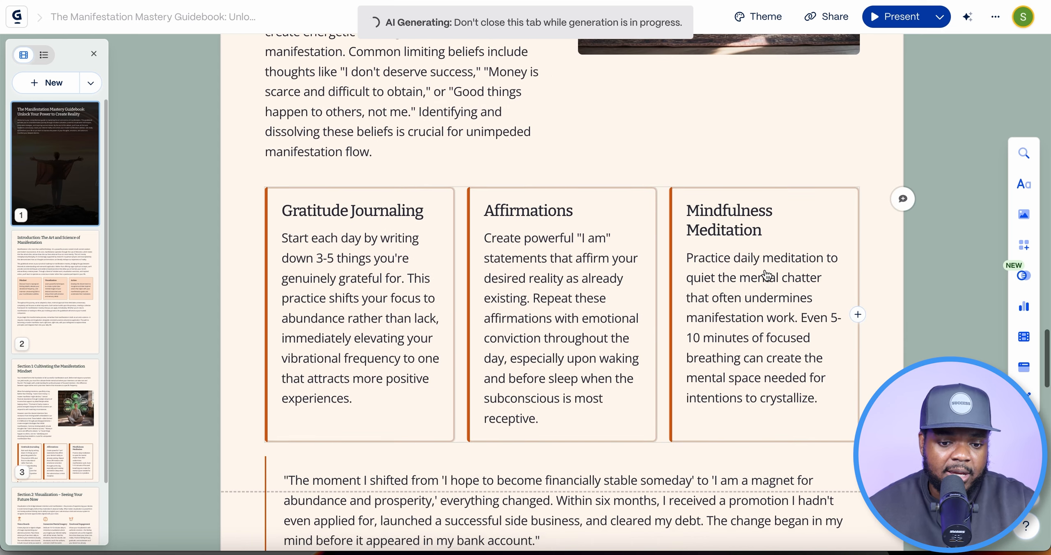
{"action": "scroll", "coordinate": [767, 274], "scroll_direction": "down", "scroll_amount": 17}
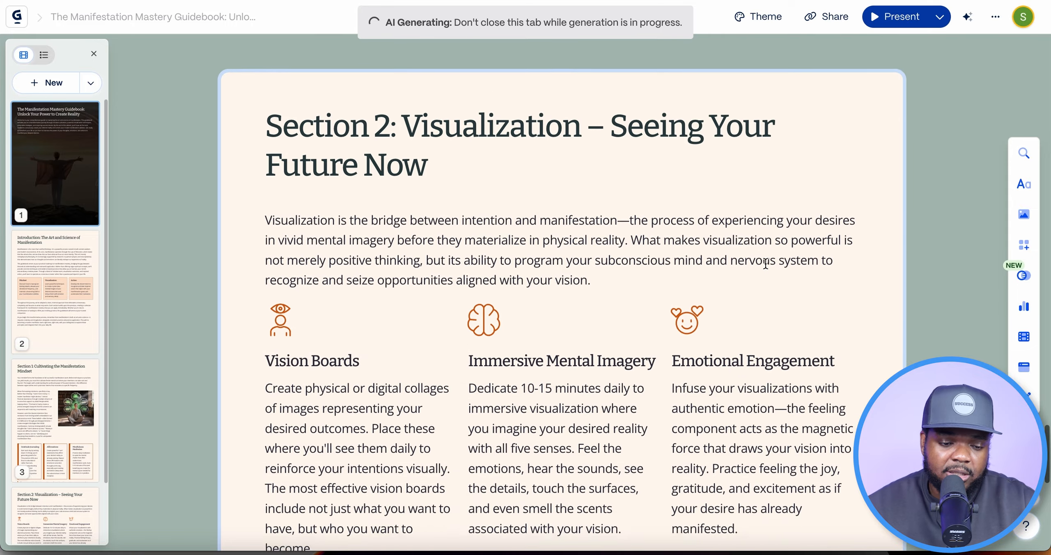
{"action": "scroll", "coordinate": [766, 264], "scroll_direction": "down", "scroll_amount": 14}
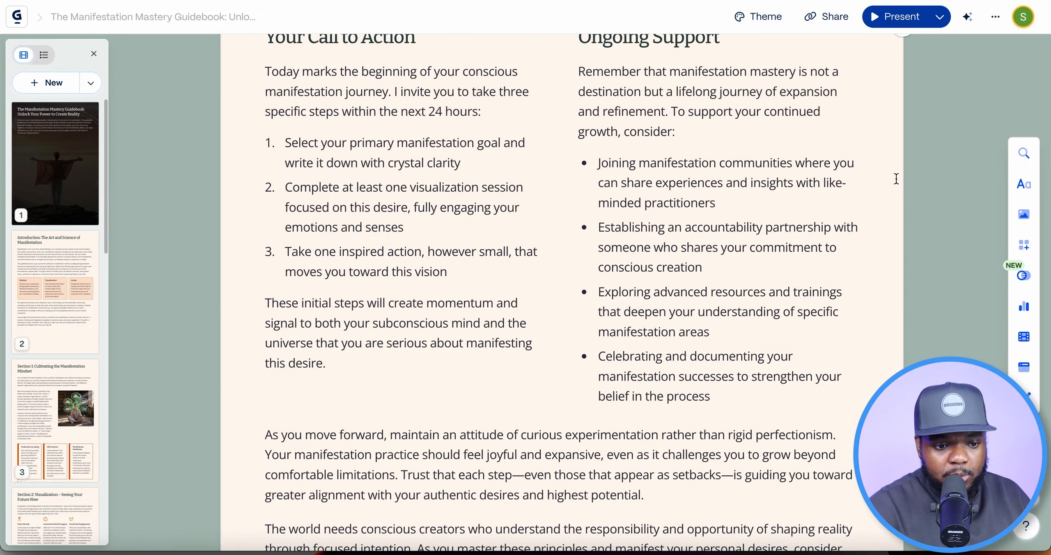
{"action": "scroll", "coordinate": [865, 182], "scroll_direction": "up", "scroll_amount": 10}
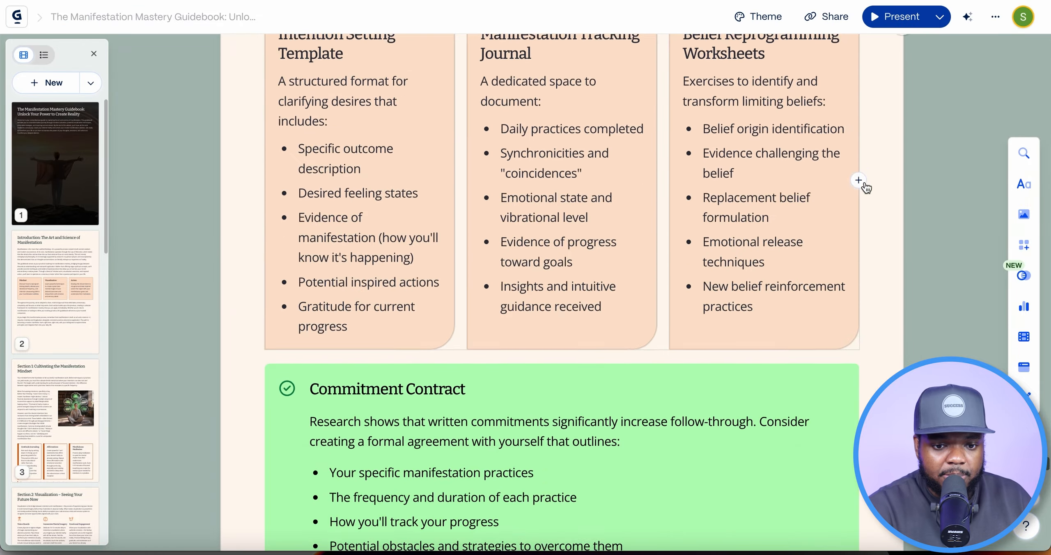
{"action": "scroll", "coordinate": [864, 183], "scroll_direction": "up", "scroll_amount": 10}
{"action": "left_click", "coordinate": [995, 16]}
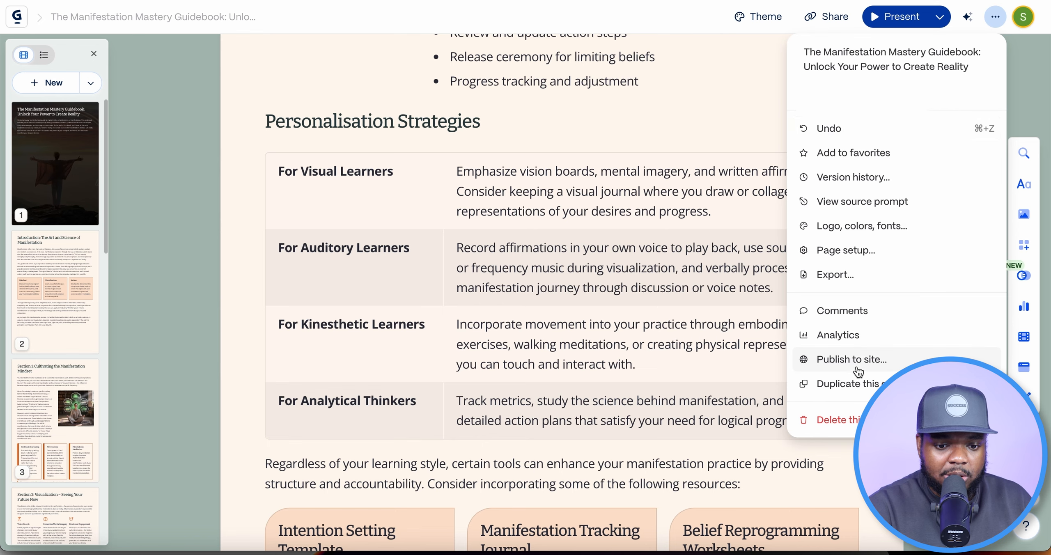
{"action": "left_click", "coordinate": [869, 280]}
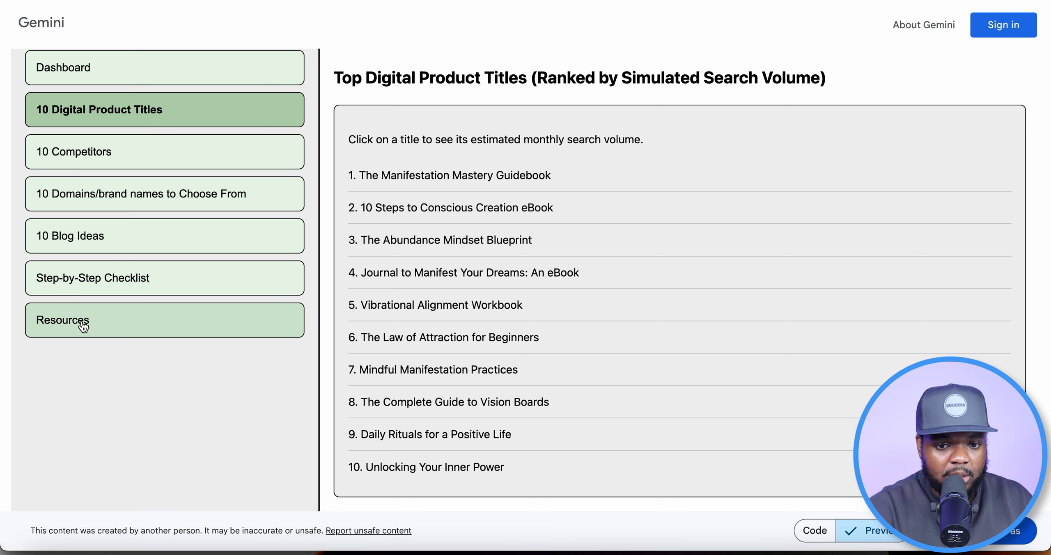
In the Gemini blueprint's resources, copy the Hostinger AI Website Builder landing page prompt and open Hostinger.
{"action": "left_click", "coordinate": [84, 326]}
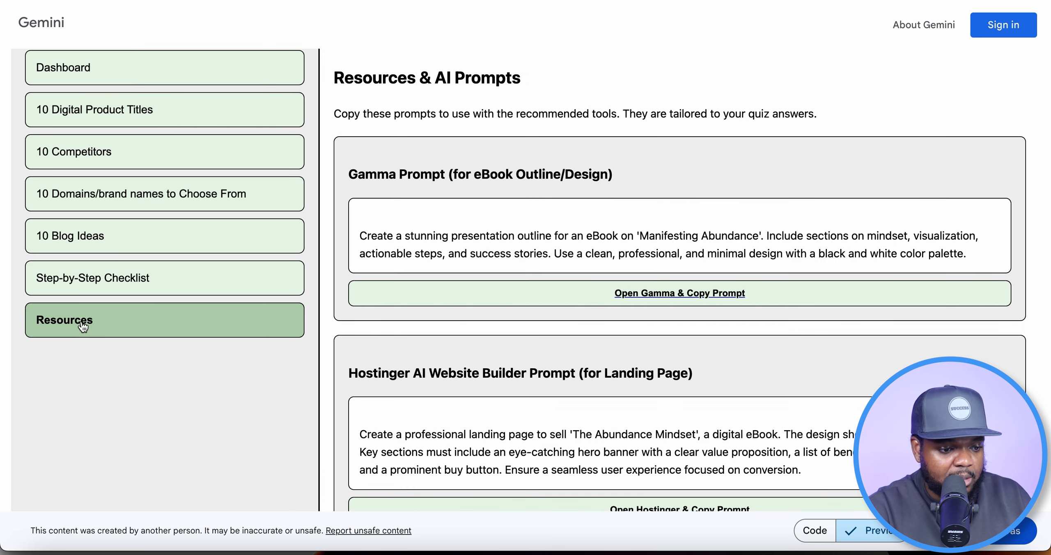
{"action": "scroll", "coordinate": [545, 291], "scroll_direction": "down", "scroll_amount": 2}
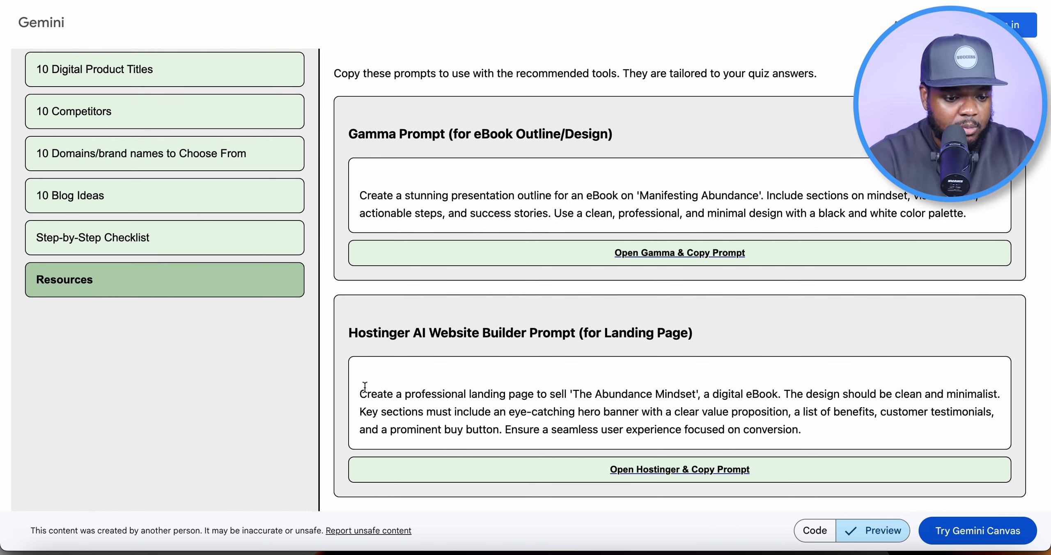
{"action": "left_click_drag", "start_coordinate": [361, 393], "coordinate": [821, 440]}
{"action": "key", "text": "super+c"}
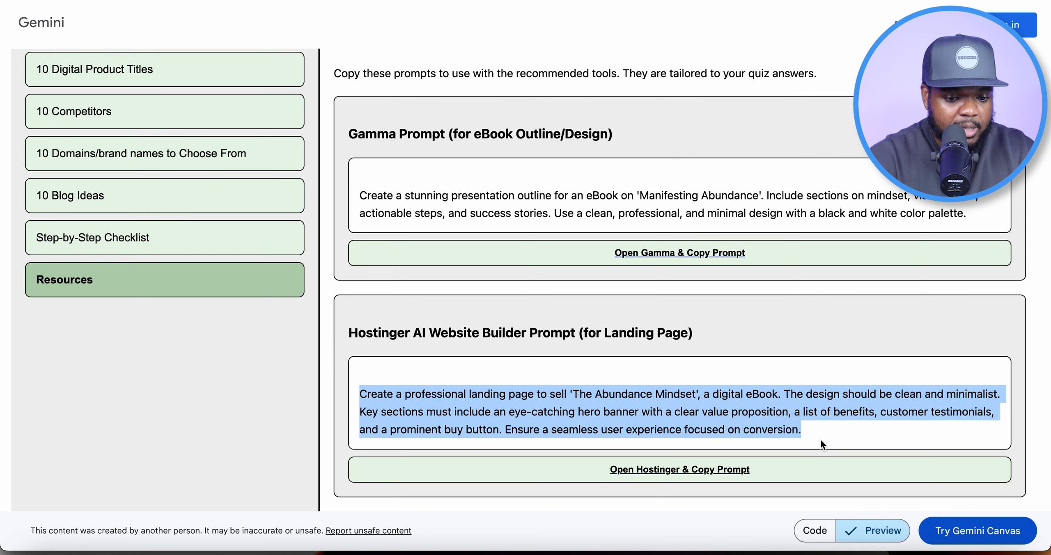
{"action": "left_click", "coordinate": [662, 471]}
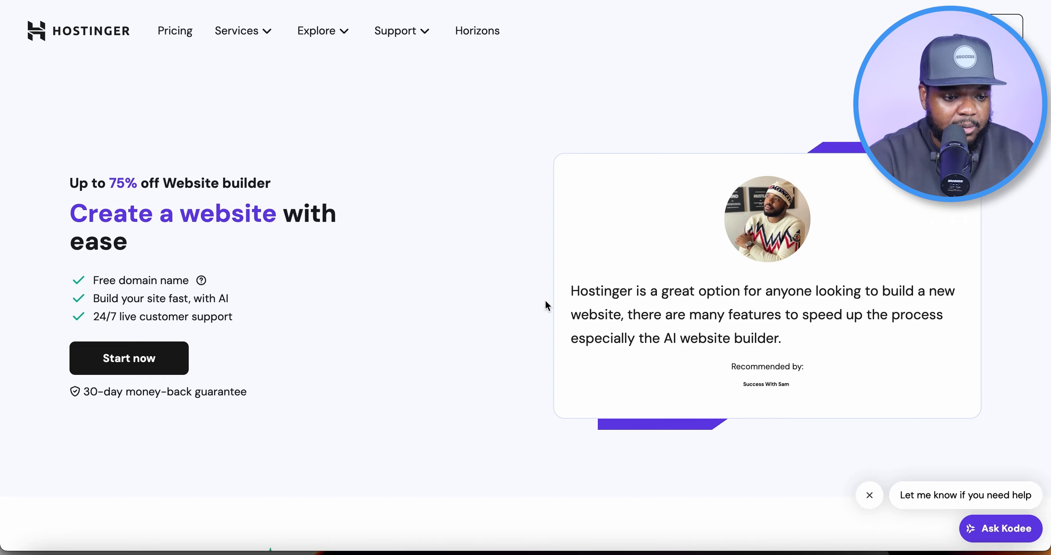
Compare the Hostinger website builder plans and choose the Business Website Builder plan.
{"action": "scroll", "coordinate": [545, 302], "scroll_direction": "down", "scroll_amount": 10}
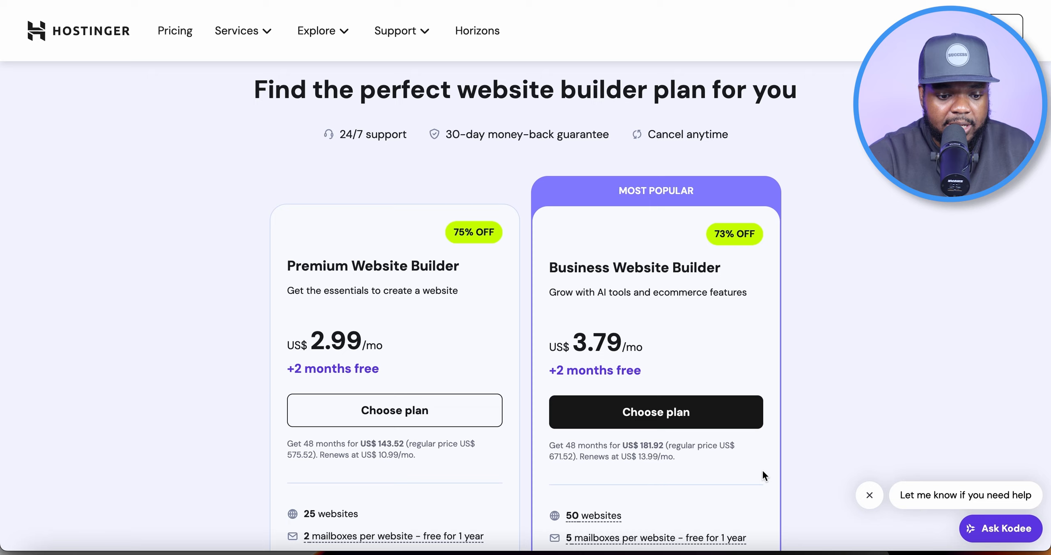
{"action": "scroll", "coordinate": [739, 440], "scroll_direction": "down", "scroll_amount": 5}
{"action": "mouse_move", "coordinate": [650, 289]}
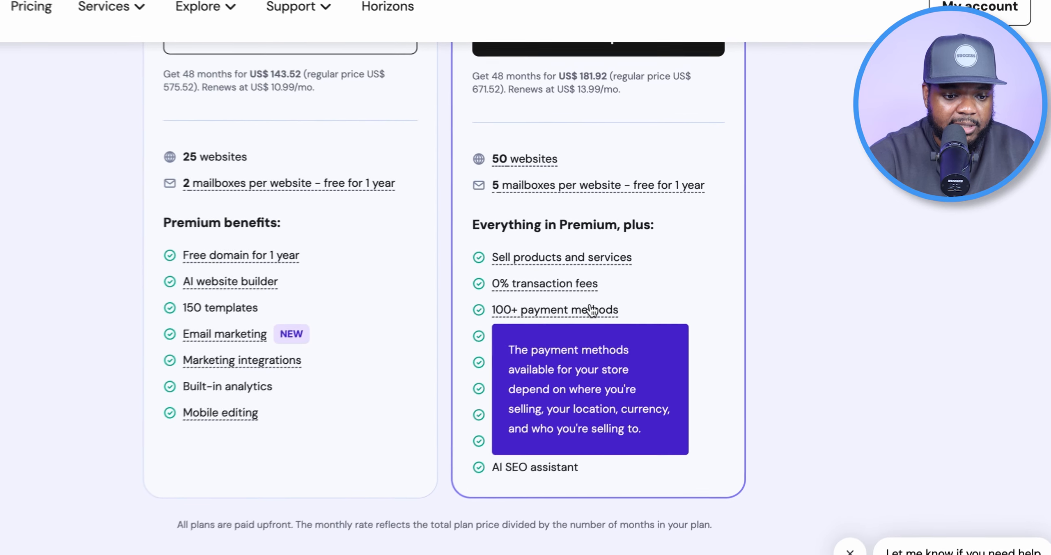
{"action": "mouse_move", "coordinate": [567, 289]}
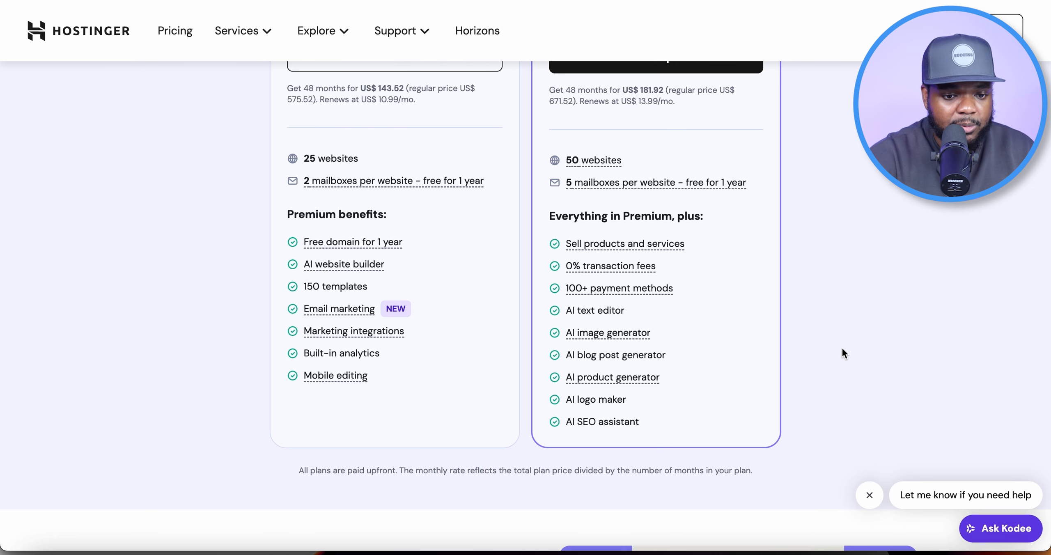
{"action": "scroll", "coordinate": [841, 346], "scroll_direction": "up", "scroll_amount": 2}
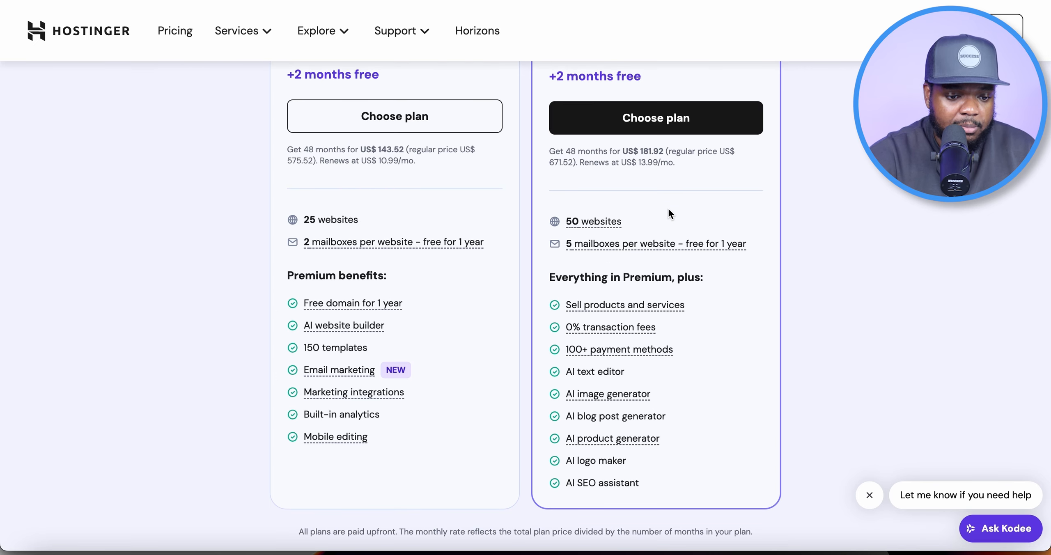
{"action": "scroll", "coordinate": [648, 254], "scroll_direction": "up", "scroll_amount": 9}
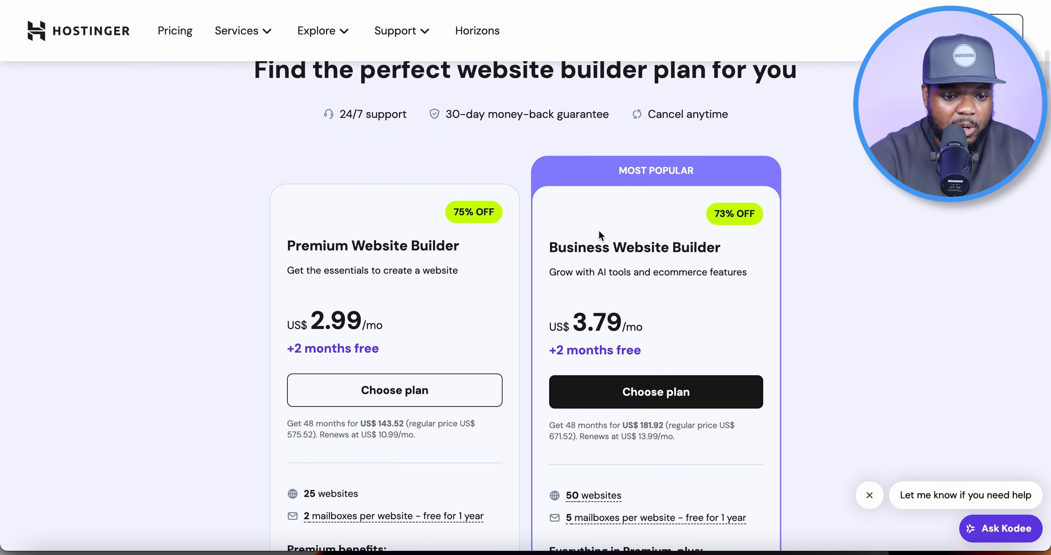
{"action": "left_click_drag", "start_coordinate": [560, 243], "coordinate": [731, 250]}
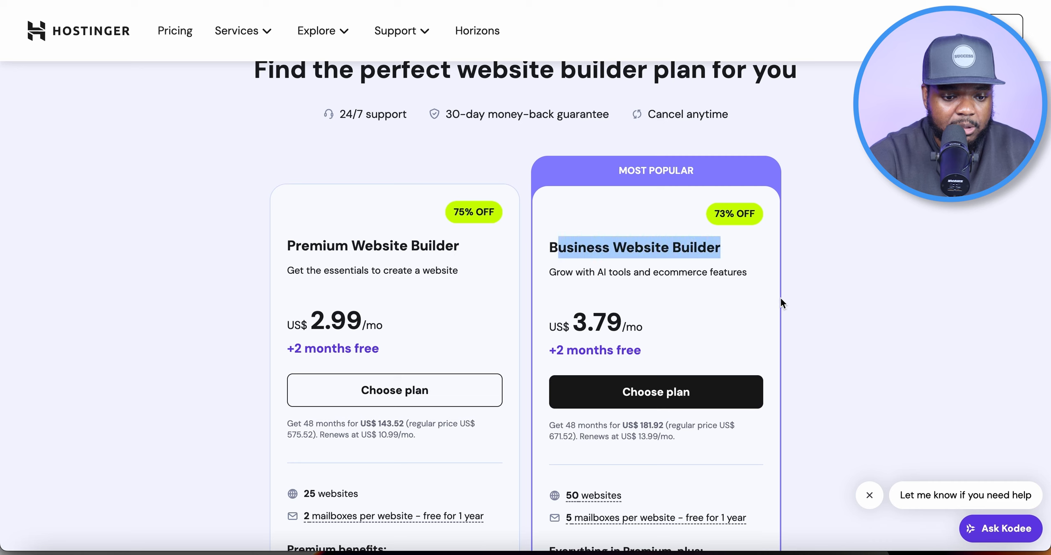
{"action": "left_click", "coordinate": [659, 393]}
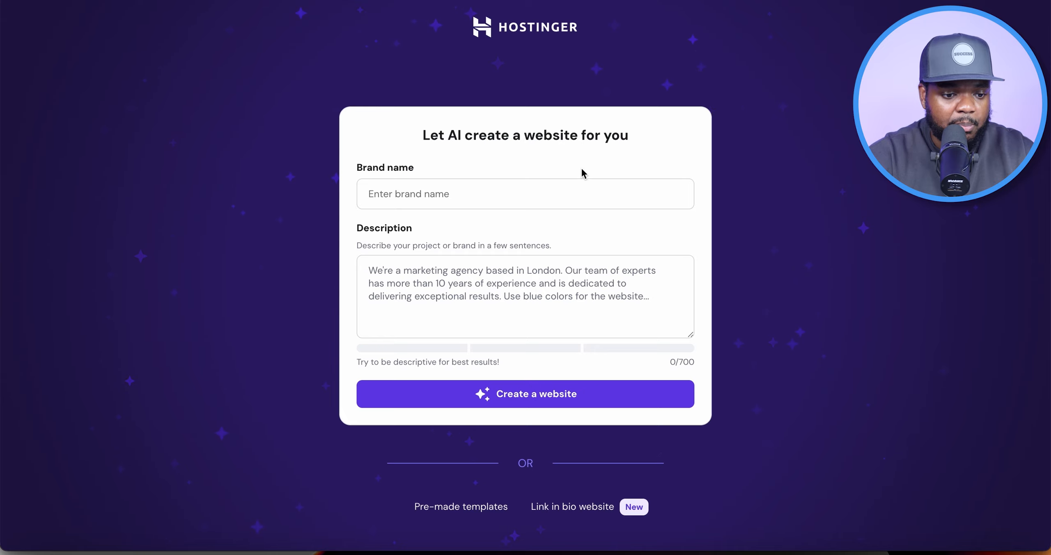
Paste the copied landing page prompt for 'The Abundance Mindset' eBook as the AI website description.
{"action": "left_click", "coordinate": [393, 280]}
{"action": "key", "text": "super+v"}
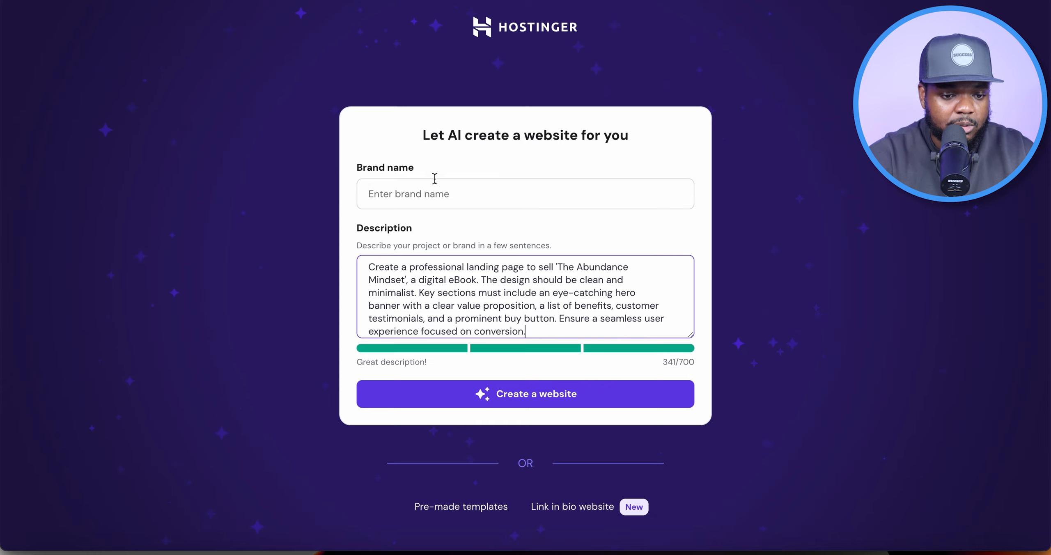
Switch to the Gemini blueprint and pick ConsciousCreator from its list of domain and brand names.
{"action": "key", "text": "super+Tab"}
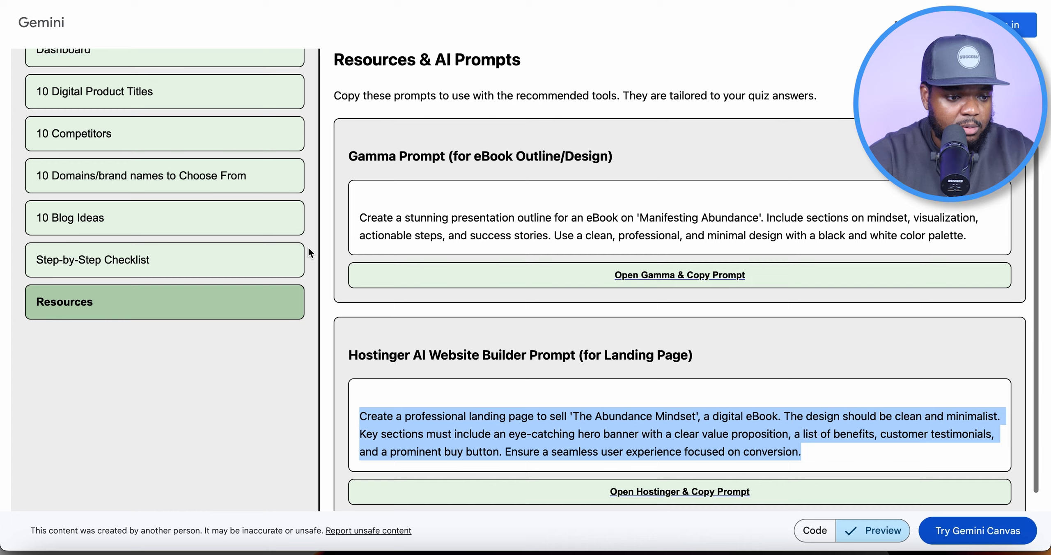
{"action": "scroll", "coordinate": [307, 247], "scroll_direction": "up", "scroll_amount": 3}
{"action": "left_click", "coordinate": [89, 265]}
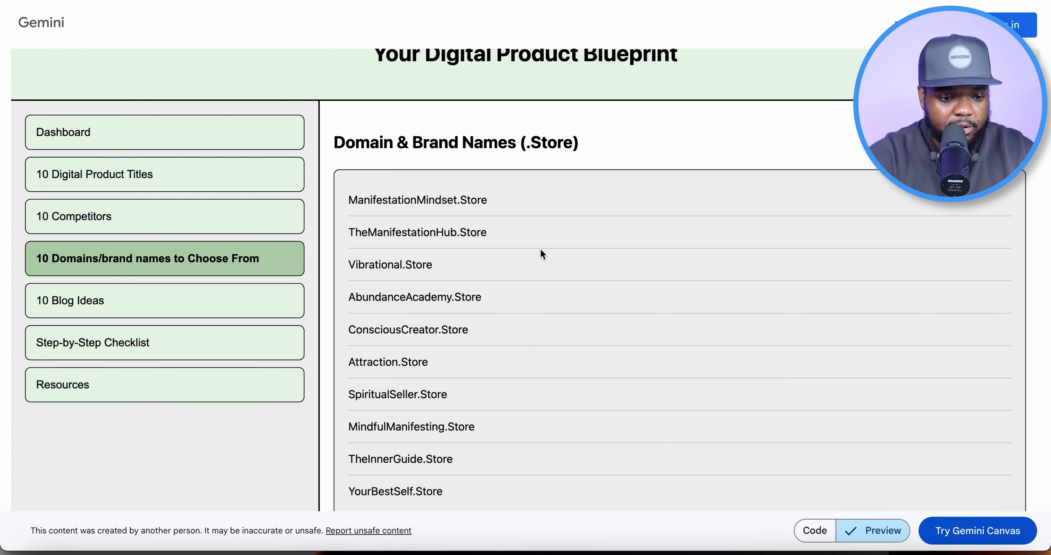
{"action": "scroll", "coordinate": [540, 250], "scroll_direction": "down", "scroll_amount": 1}
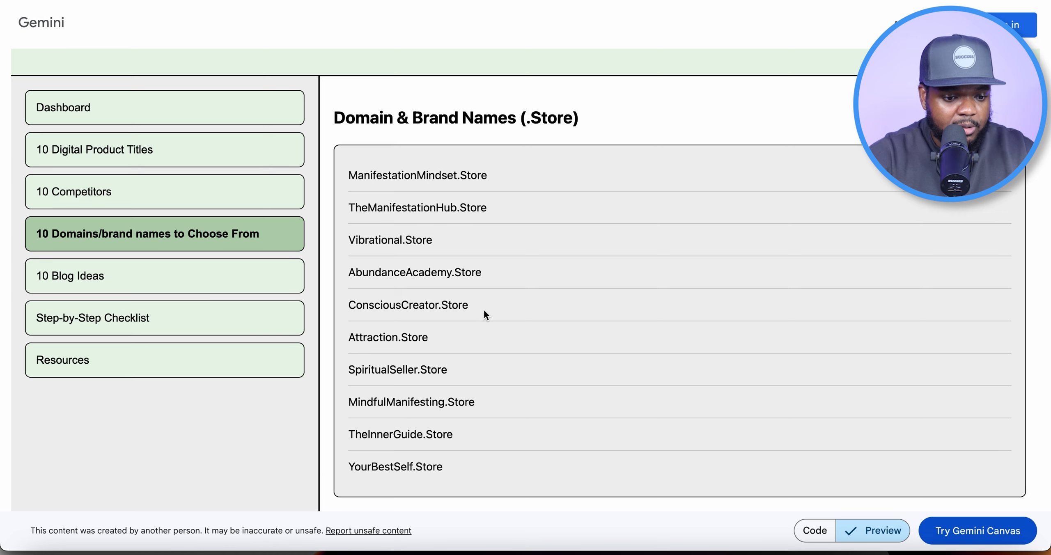
{"action": "left_click_drag", "start_coordinate": [440, 307], "coordinate": [313, 311]}
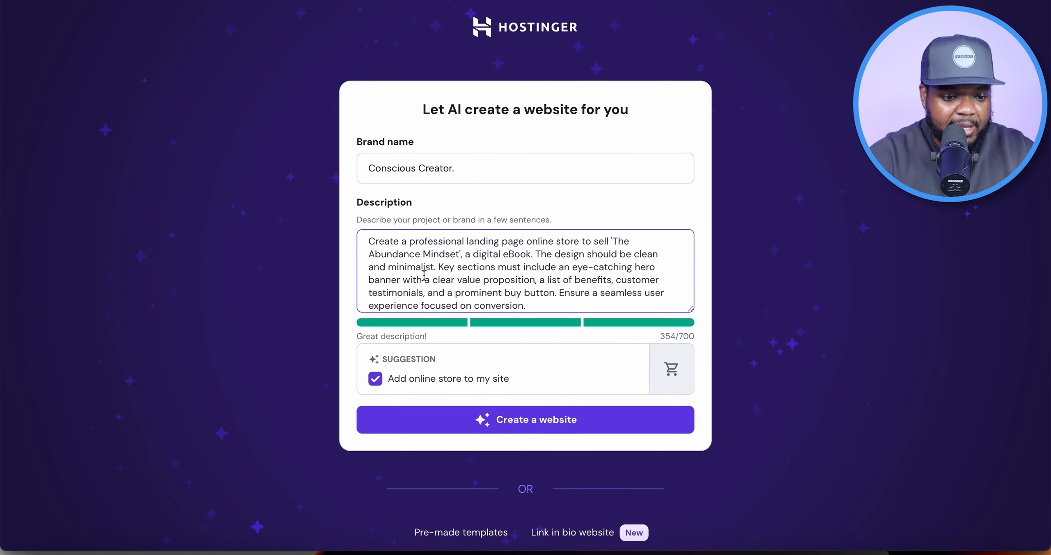
Generate the Conscious Creator website with its online store from the entered description and review the resulting home page.
{"action": "scroll", "coordinate": [424, 275], "scroll_direction": "down", "scroll_amount": 1}
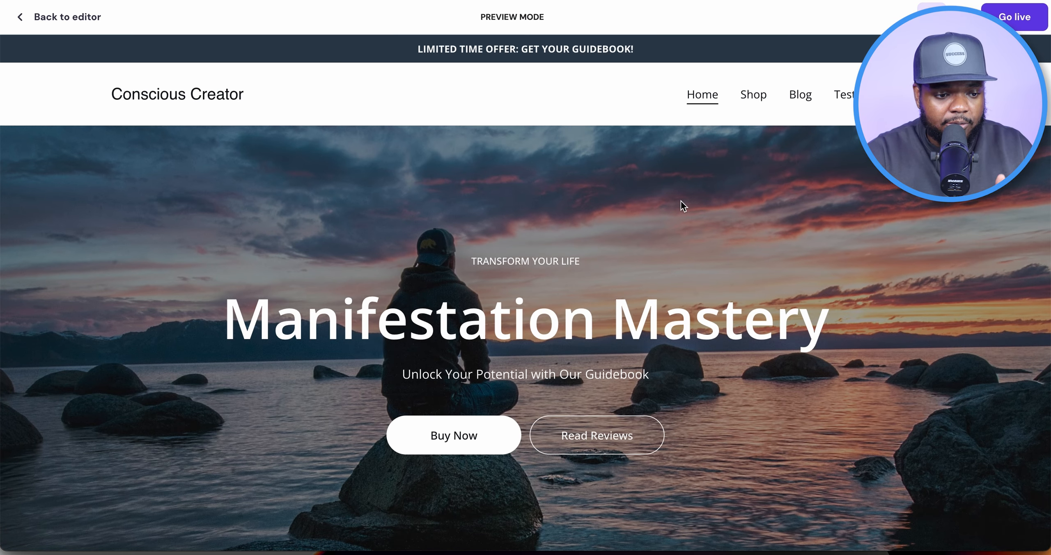
{"action": "scroll", "coordinate": [681, 204], "scroll_direction": "down", "scroll_amount": 4}
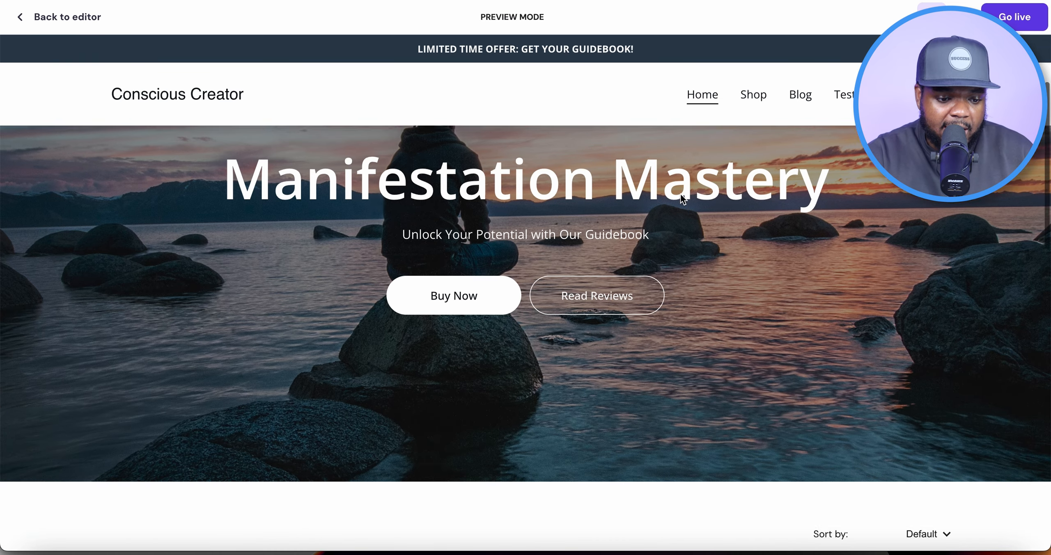
{"action": "scroll", "coordinate": [680, 199], "scroll_direction": "down", "scroll_amount": 20}
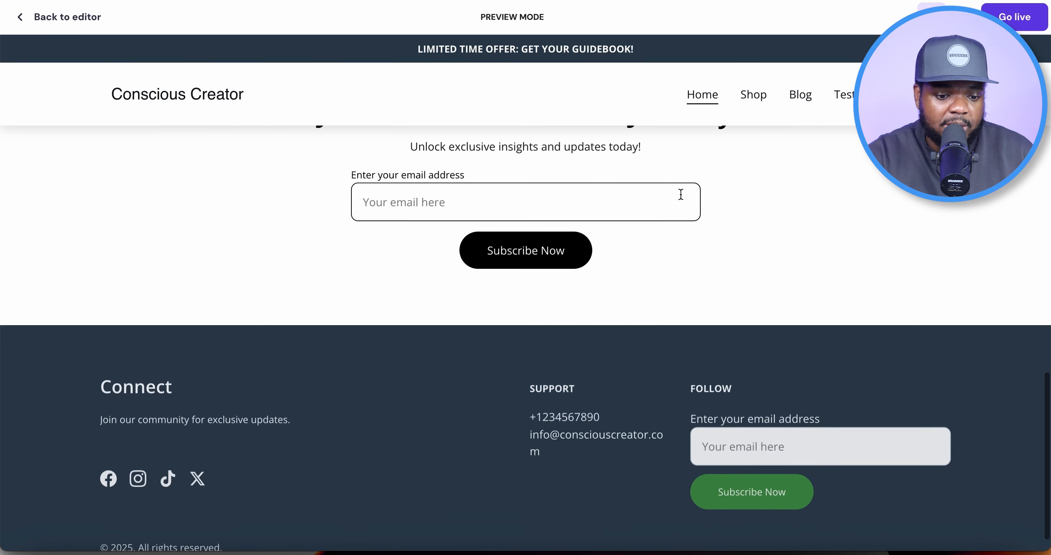
{"action": "scroll", "coordinate": [680, 197], "scroll_direction": "up", "scroll_amount": 20}
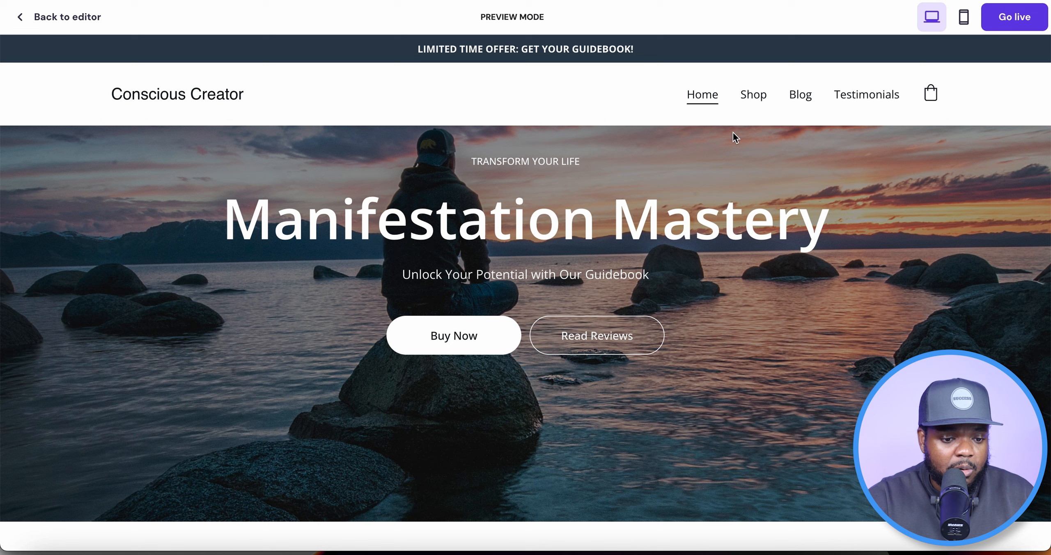
{"action": "scroll", "coordinate": [636, 404], "scroll_direction": "down", "scroll_amount": 12}
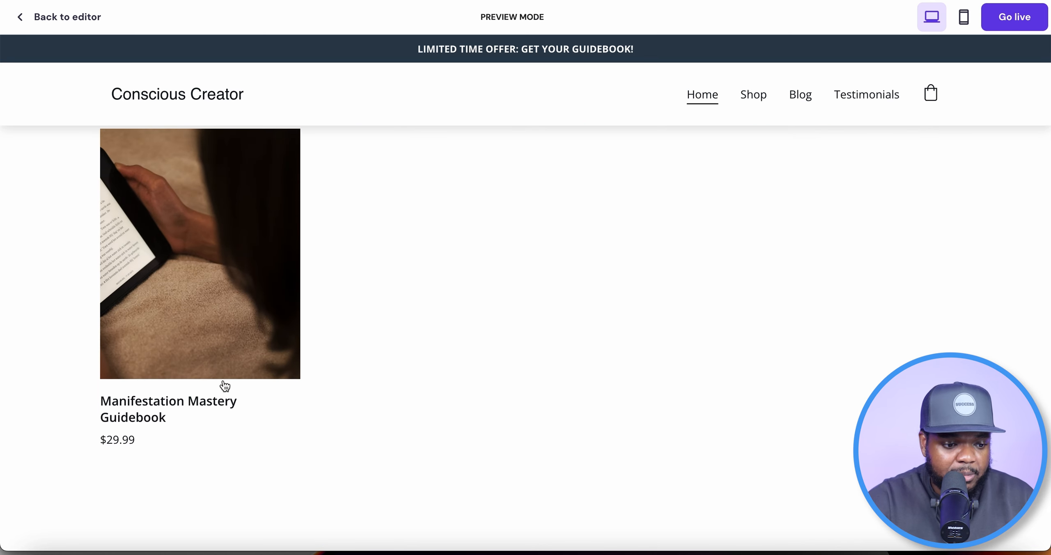
Look through the Shop and Blog pages in the site preview, examining the product listing and the blog posts.
{"action": "left_click", "coordinate": [753, 103]}
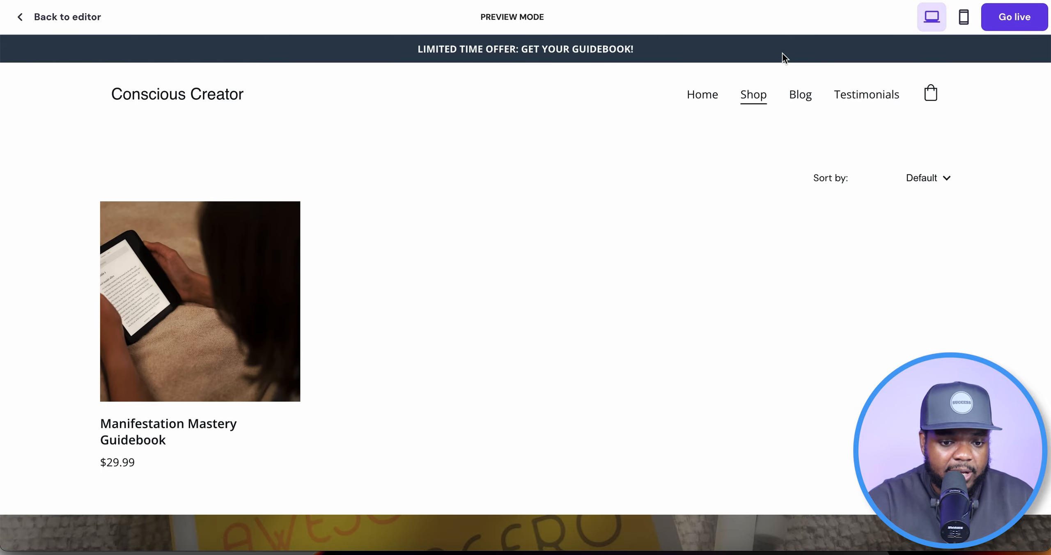
{"action": "left_click", "coordinate": [801, 94]}
{"action": "scroll", "coordinate": [514, 284], "scroll_direction": "down", "scroll_amount": 3}
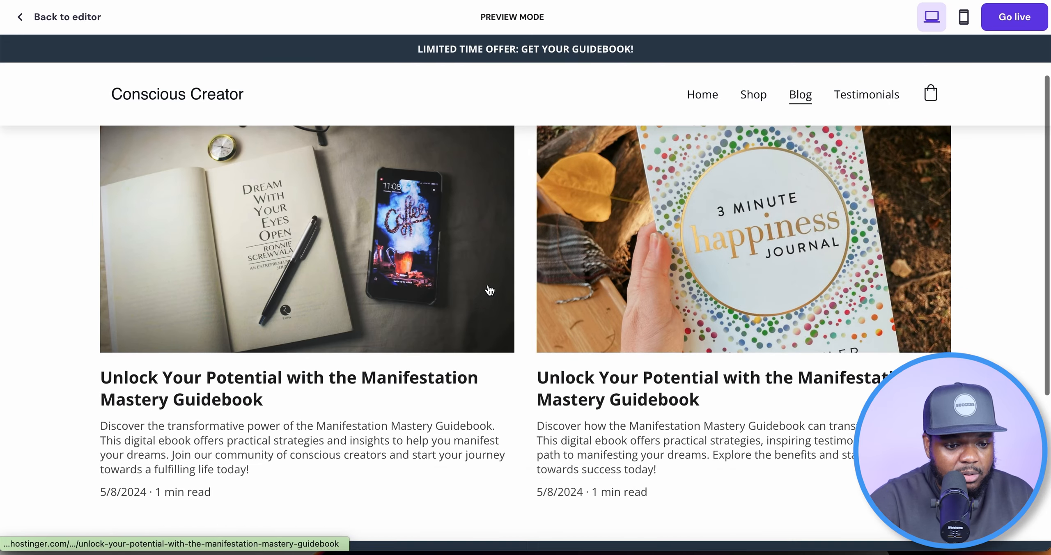
{"action": "scroll", "coordinate": [489, 289], "scroll_direction": "down", "scroll_amount": 5}
{"action": "scroll", "coordinate": [540, 316], "scroll_direction": "up", "scroll_amount": 7}
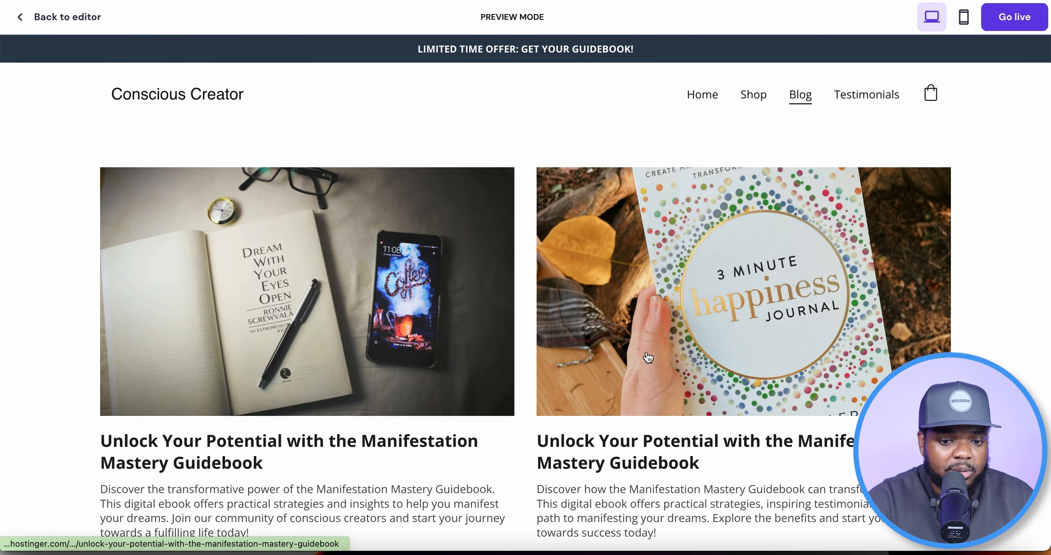
{"action": "left_click", "coordinate": [755, 98]}
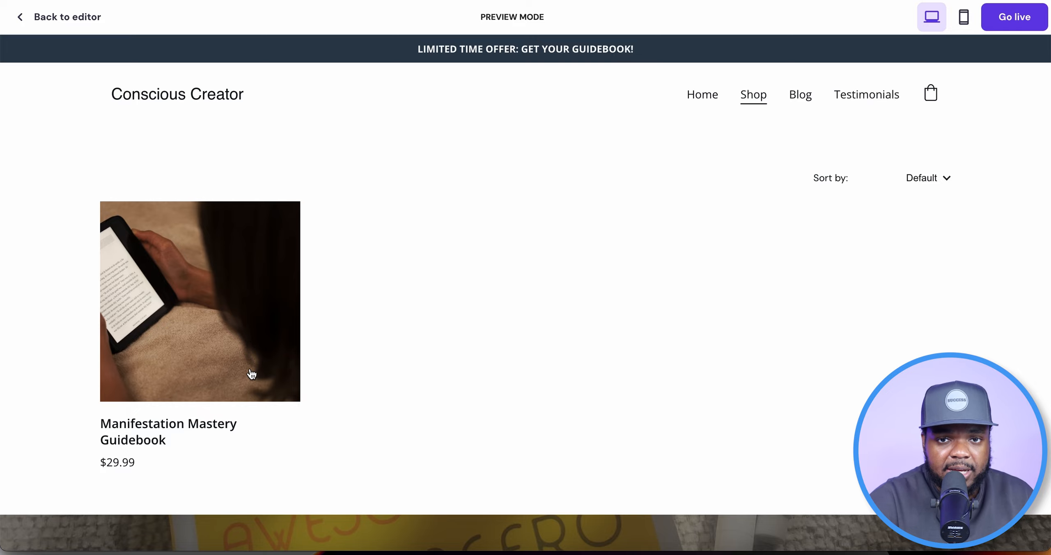
Return to the website editor and open the settings of the customer reviews section on the Shop page.
{"action": "left_click", "coordinate": [59, 17]}
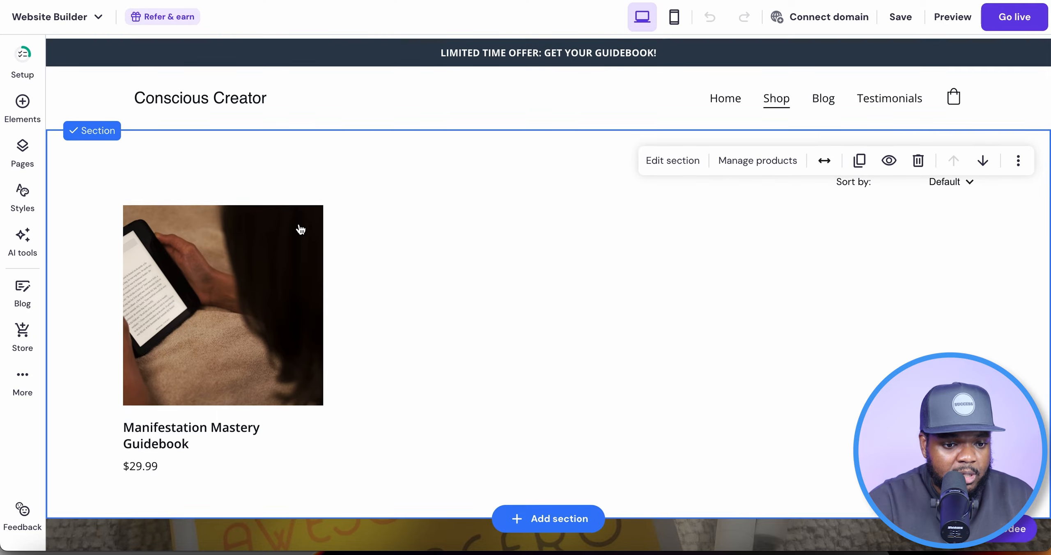
{"action": "scroll", "coordinate": [300, 226], "scroll_direction": "down", "scroll_amount": 5}
{"action": "scroll", "coordinate": [299, 226], "scroll_direction": "down", "scroll_amount": 3}
{"action": "scroll", "coordinate": [300, 230], "scroll_direction": "up", "scroll_amount": 4}
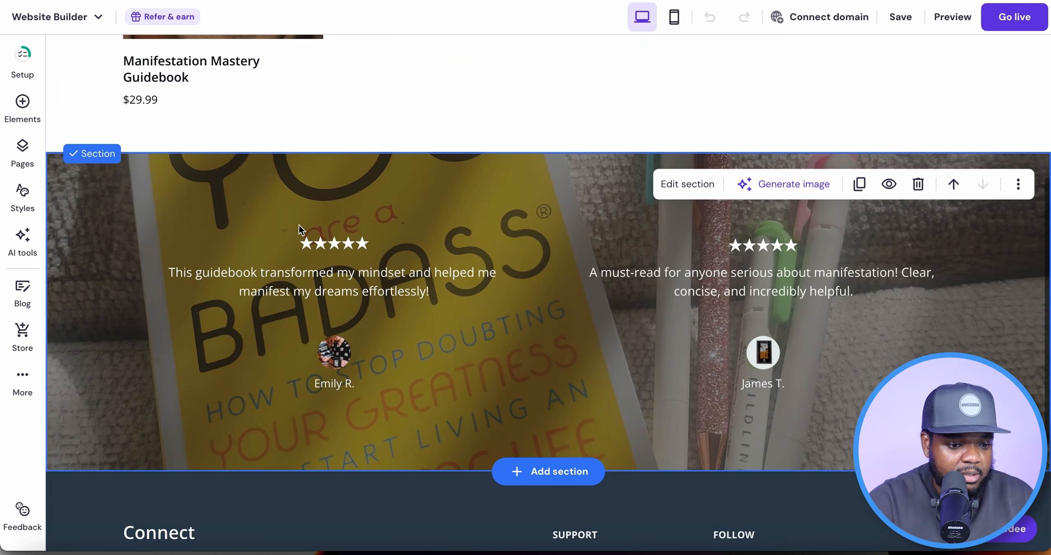
{"action": "scroll", "coordinate": [287, 288], "scroll_direction": "down", "scroll_amount": 2}
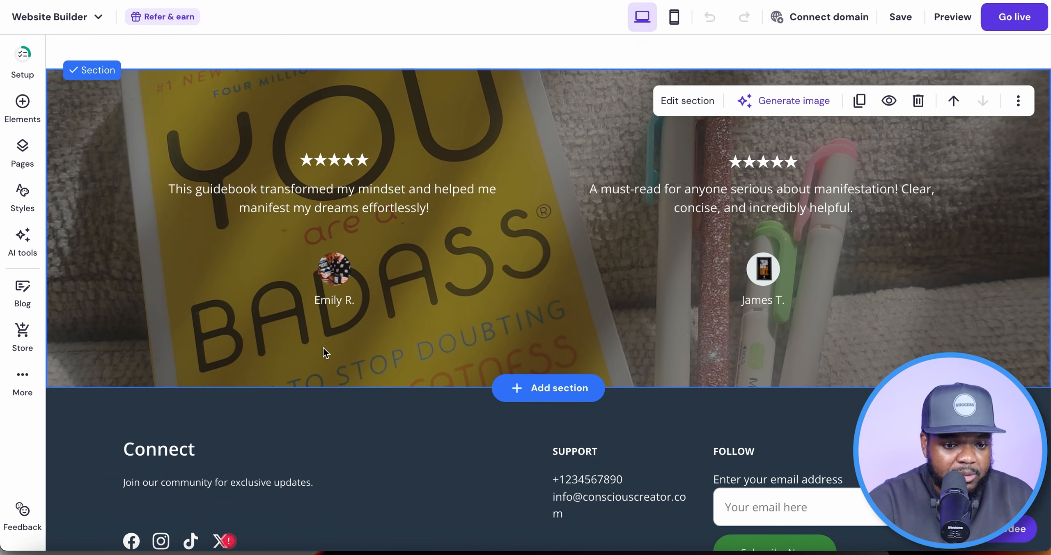
{"action": "left_click", "coordinate": [689, 103]}
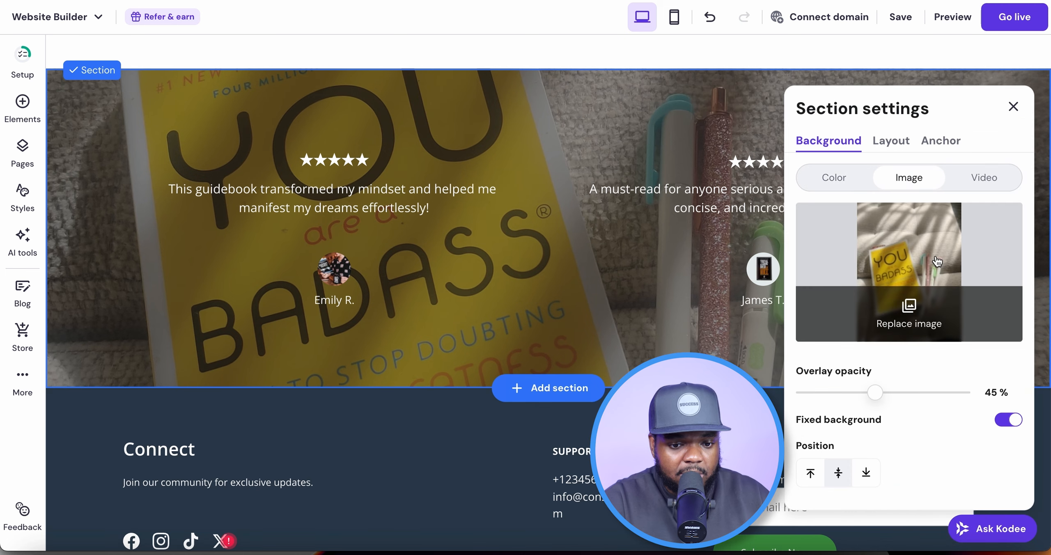
Replace the reviews section's background with the forest waterfall photo from a free image search for "mediation", and check it on the page.
{"action": "left_click", "coordinate": [910, 308]}
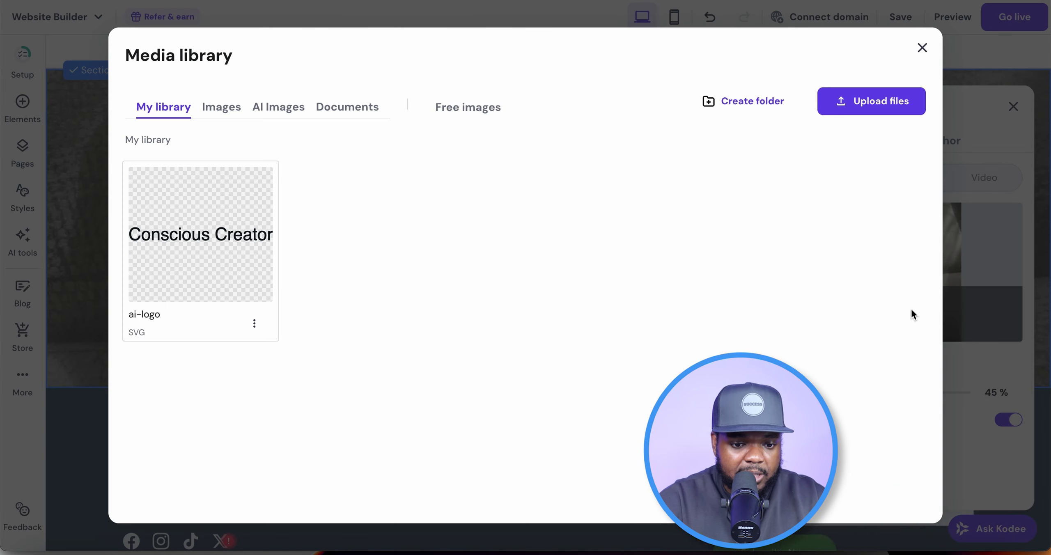
{"action": "left_click", "coordinate": [467, 112]}
{"action": "type", "text": "medi"}
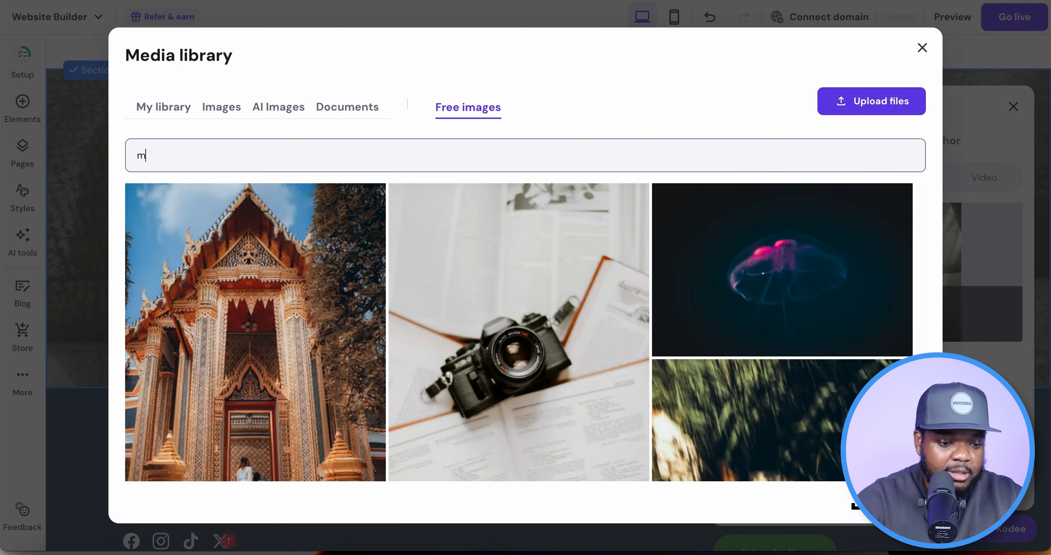
{"action": "type", "text": "ation"}
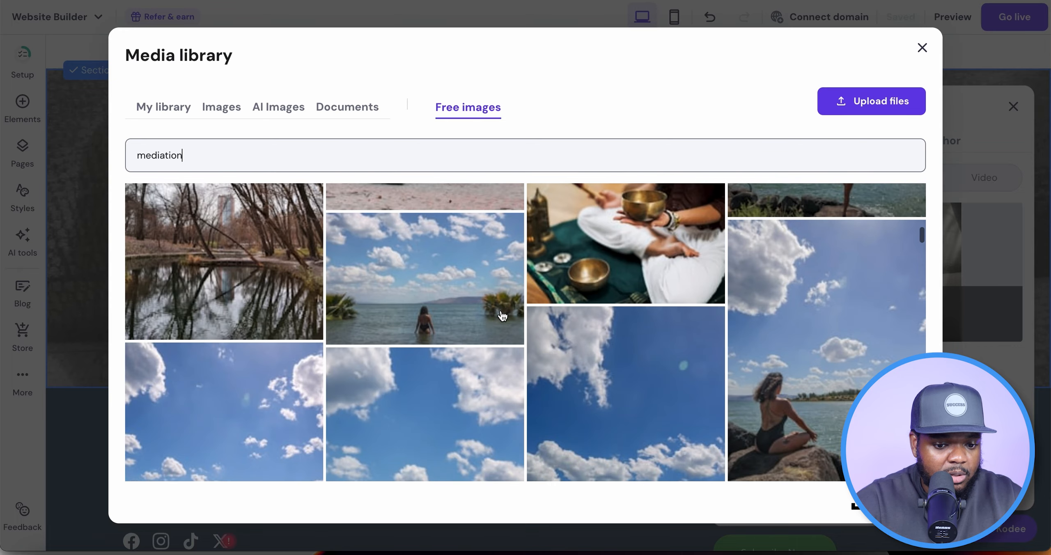
{"action": "scroll", "coordinate": [503, 316], "scroll_direction": "down", "scroll_amount": 10}
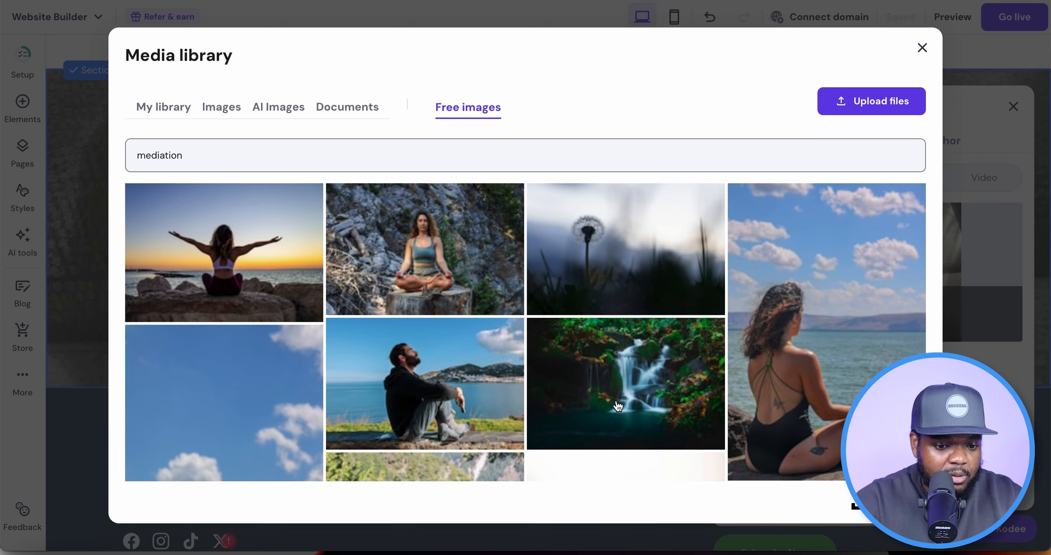
{"action": "left_click", "coordinate": [610, 375]}
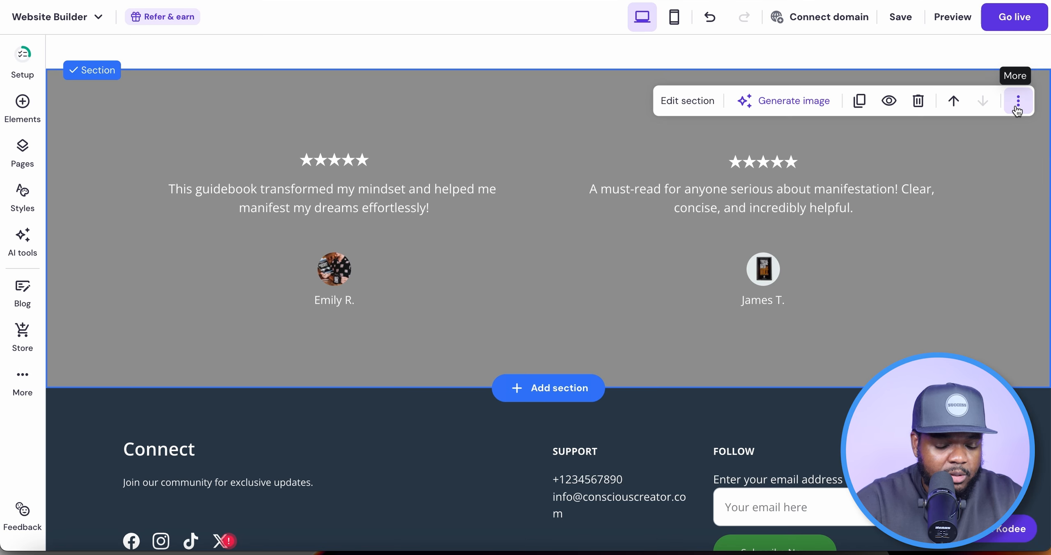
{"action": "scroll", "coordinate": [946, 215], "scroll_direction": "up", "scroll_amount": 3}
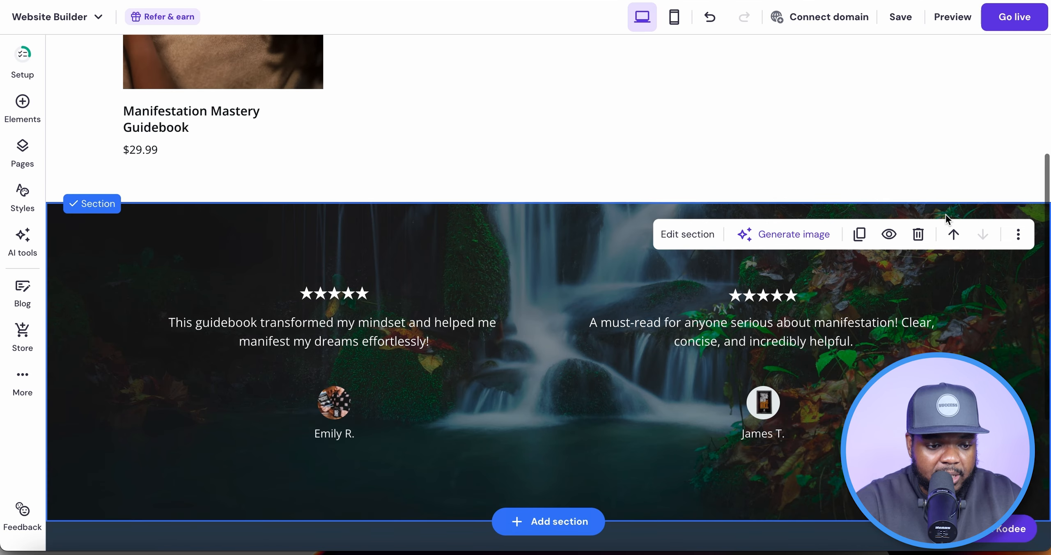
{"action": "scroll", "coordinate": [815, 287], "scroll_direction": "up", "scroll_amount": 5}
{"action": "scroll", "coordinate": [816, 287], "scroll_direction": "down", "scroll_amount": 10}
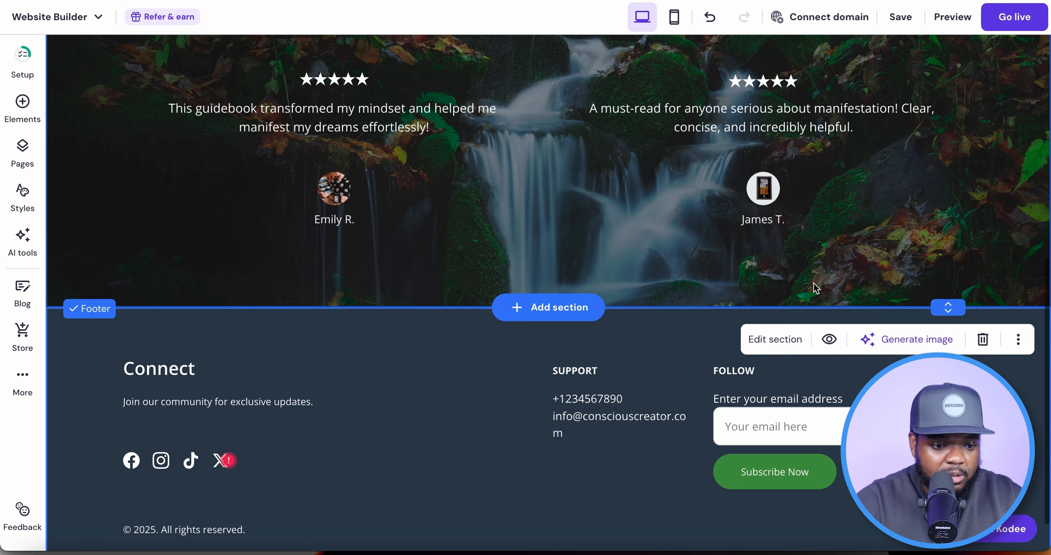
{"action": "scroll", "coordinate": [815, 287], "scroll_direction": "up", "scroll_amount": 12}
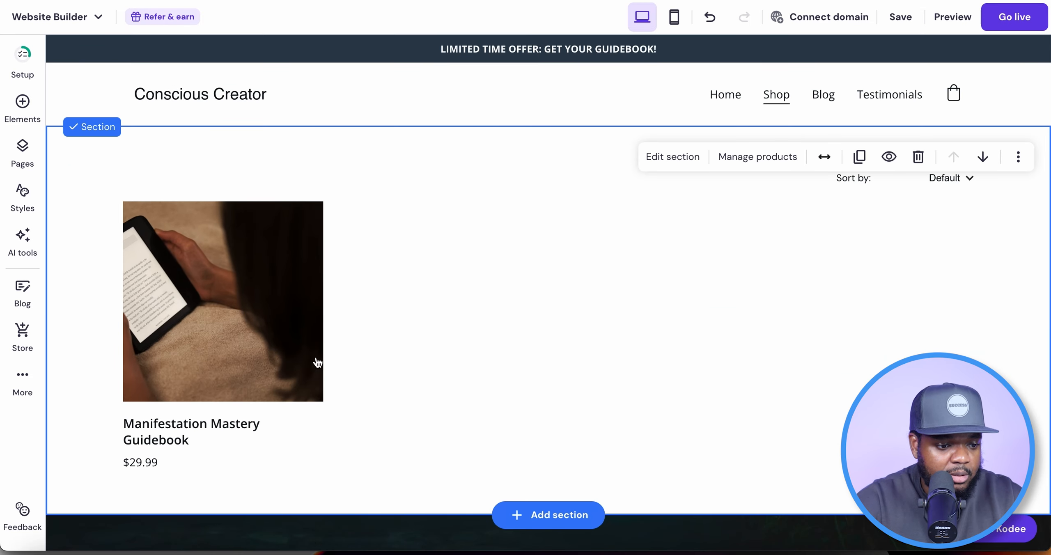
Open the Manifestation Mastery Guidebook product for editing in the store manager and review its description, pricing and image.
{"action": "left_click", "coordinate": [22, 337]}
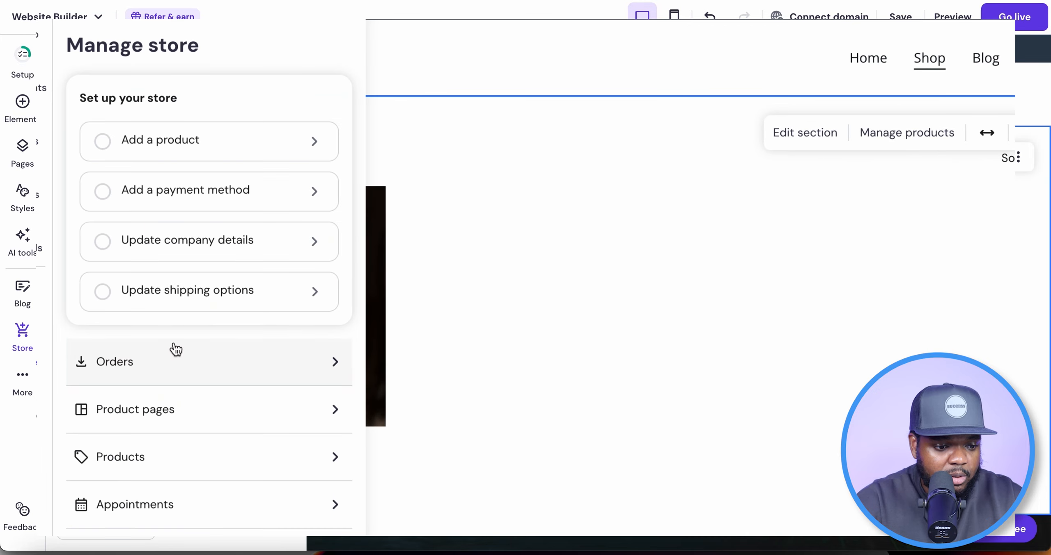
{"action": "scroll", "coordinate": [176, 422], "scroll_direction": "down", "scroll_amount": 1}
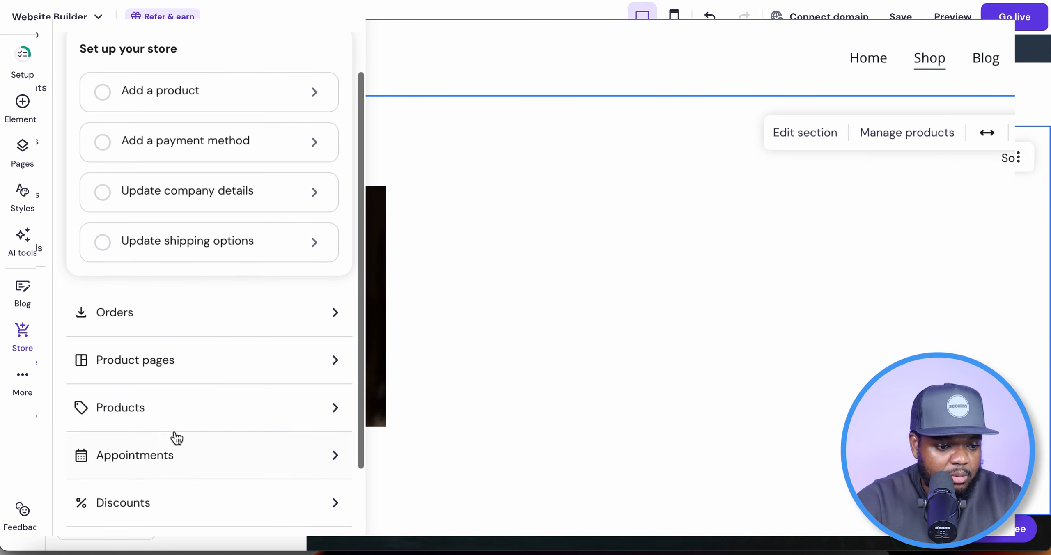
{"action": "left_click", "coordinate": [190, 420]}
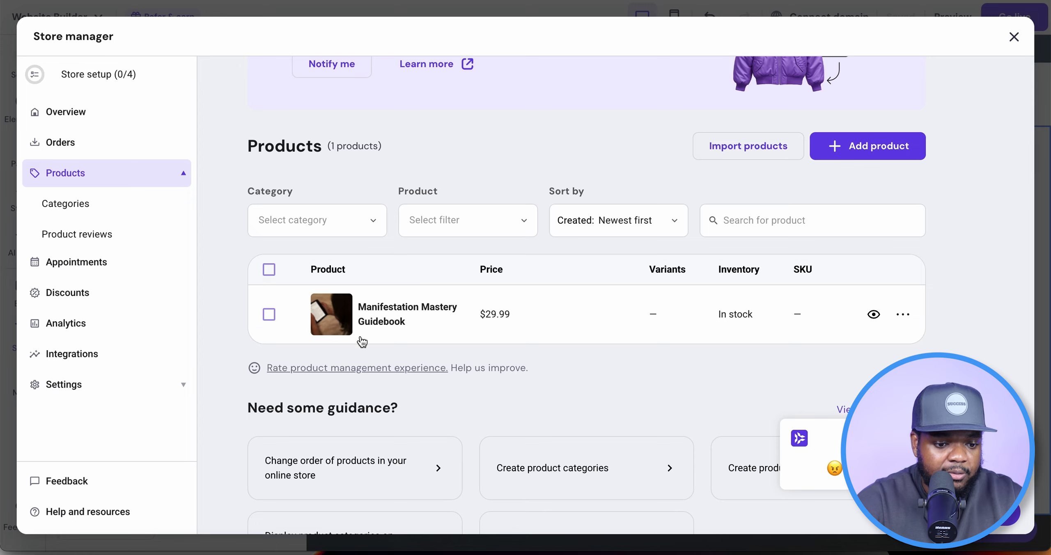
{"action": "left_click", "coordinate": [432, 311]}
{"action": "scroll", "coordinate": [528, 328], "scroll_direction": "down", "scroll_amount": 5}
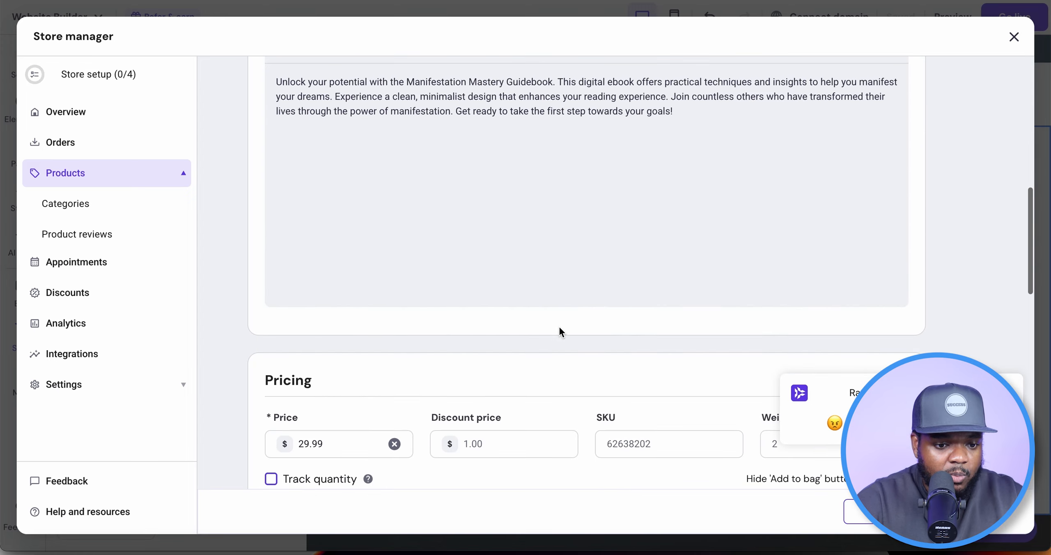
{"action": "scroll", "coordinate": [560, 330], "scroll_direction": "up", "scroll_amount": 6}
{"action": "mouse_move", "coordinate": [313, 294]}
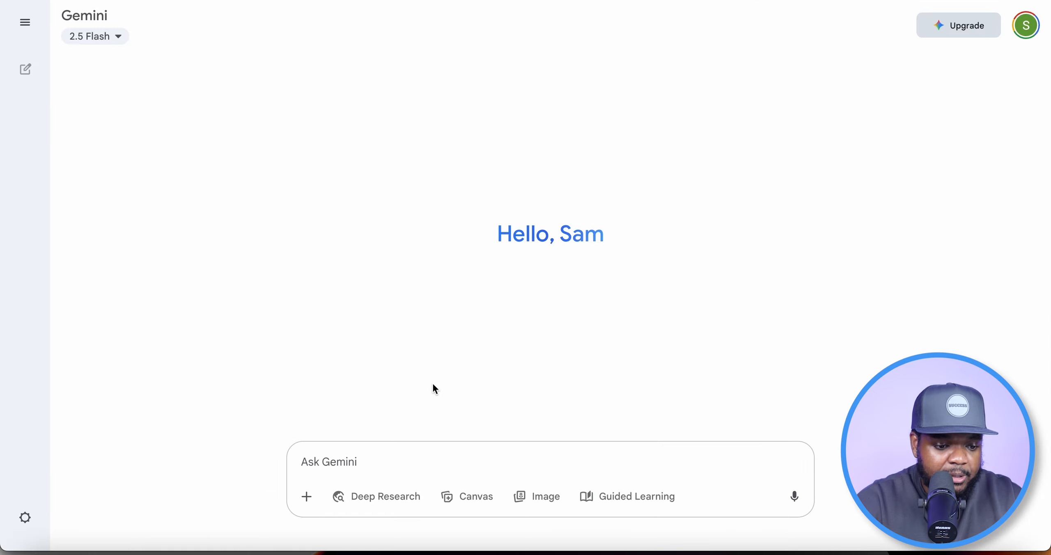
Switch to Gemini and generate an ebook cover titled "The Manifestation Mastery Guidebook" with author Success With Sam, and open the cover image.
{"action": "type", "text": "make an ebook cover for the following title \"The Manifestation Mastery Guidebook\" author: Success With Sam"}
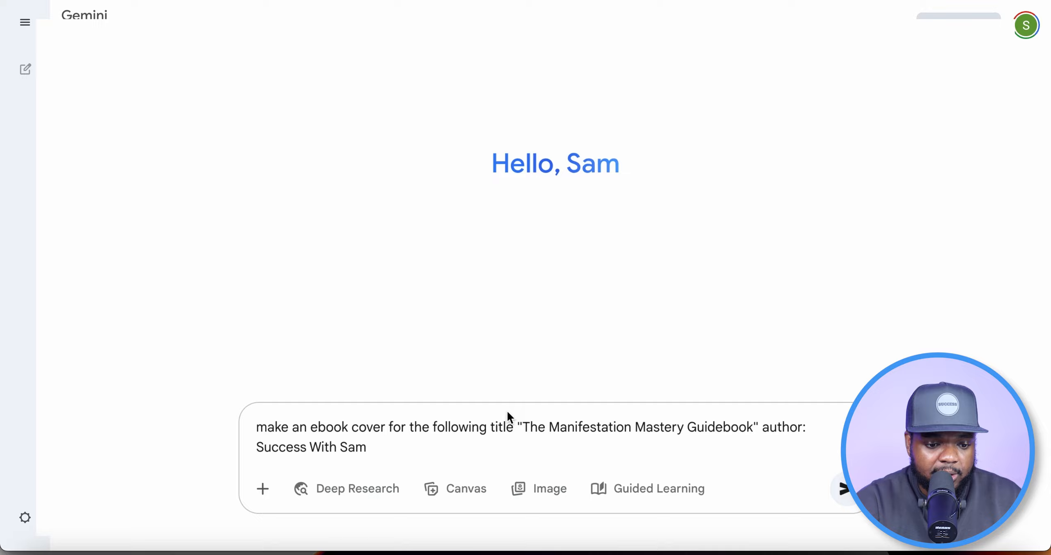
{"action": "left_click_drag", "start_coordinate": [531, 424], "coordinate": [770, 428]}
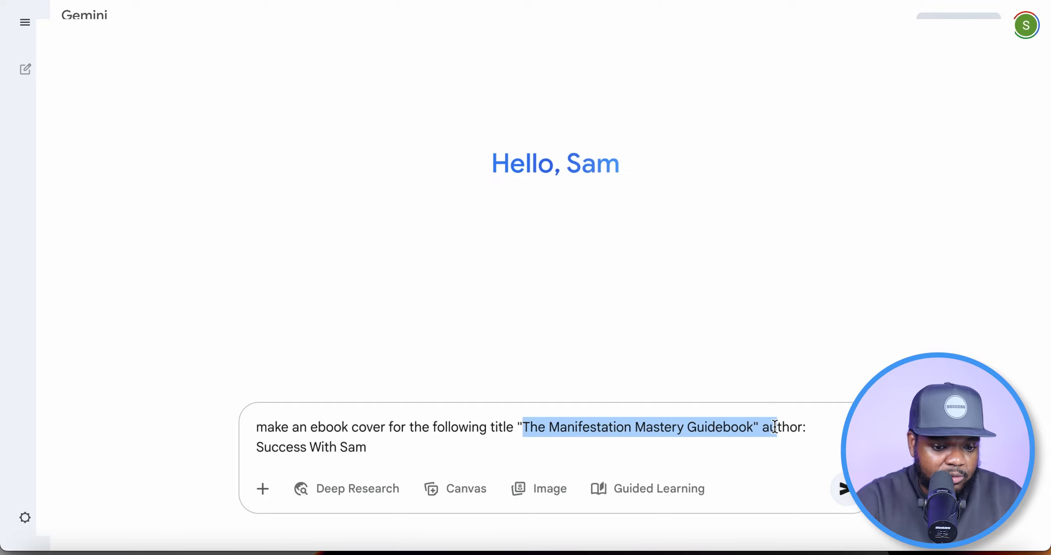
{"action": "left_click", "coordinate": [791, 429]}
{"action": "left_click_drag", "start_coordinate": [386, 447], "coordinate": [225, 452]}
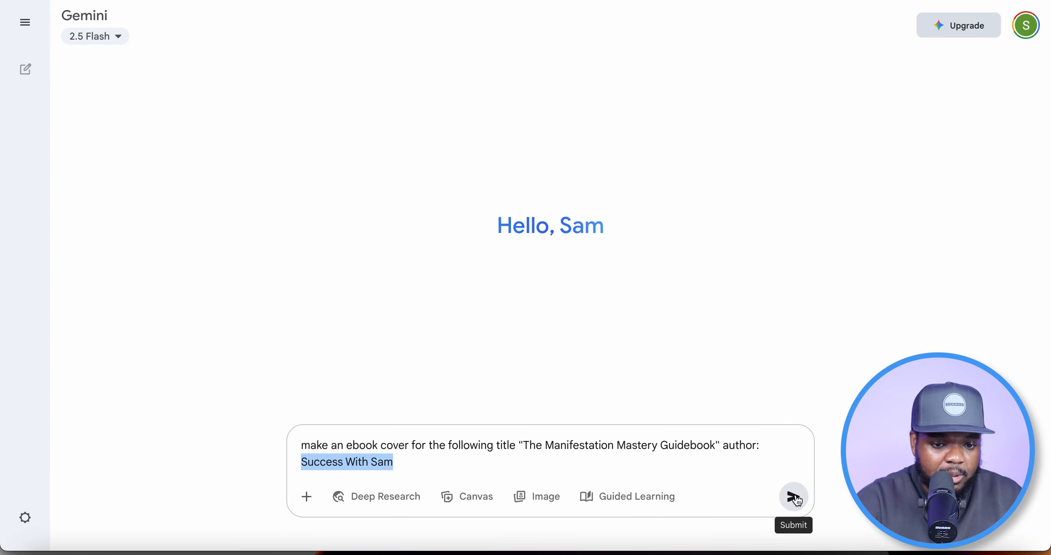
{"action": "left_click", "coordinate": [798, 500]}
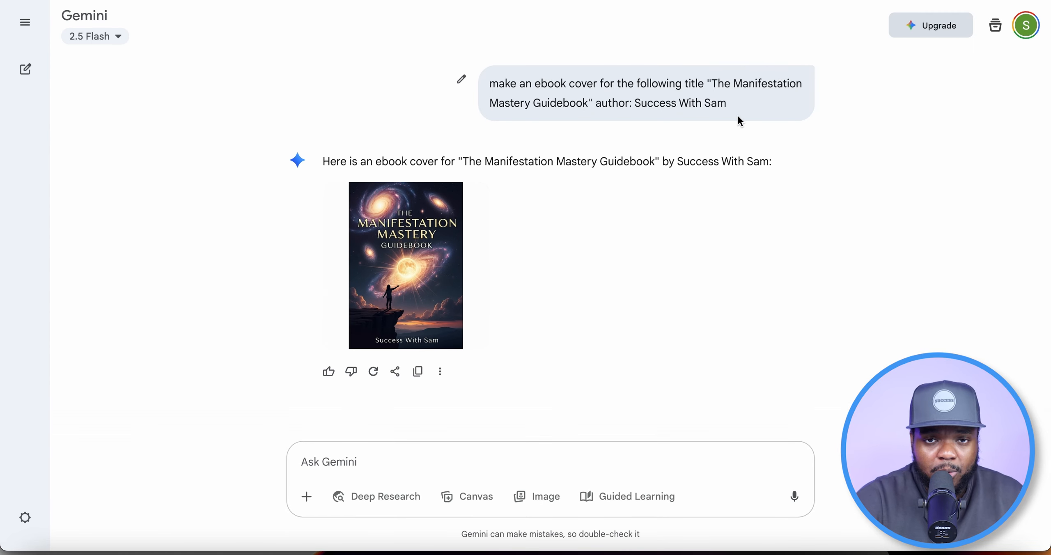
{"action": "left_click", "coordinate": [415, 240]}
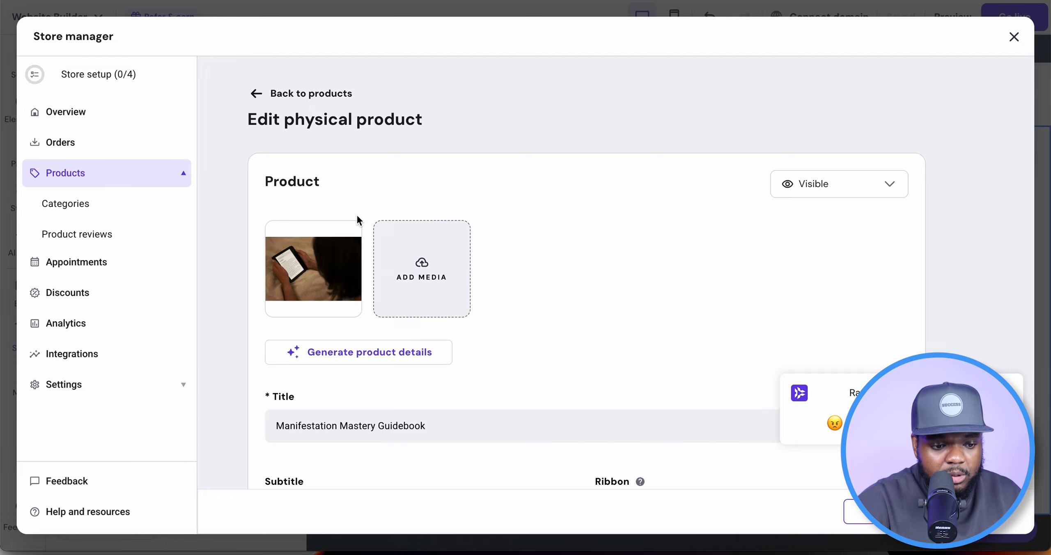
{"action": "mouse_move", "coordinate": [317, 279]}
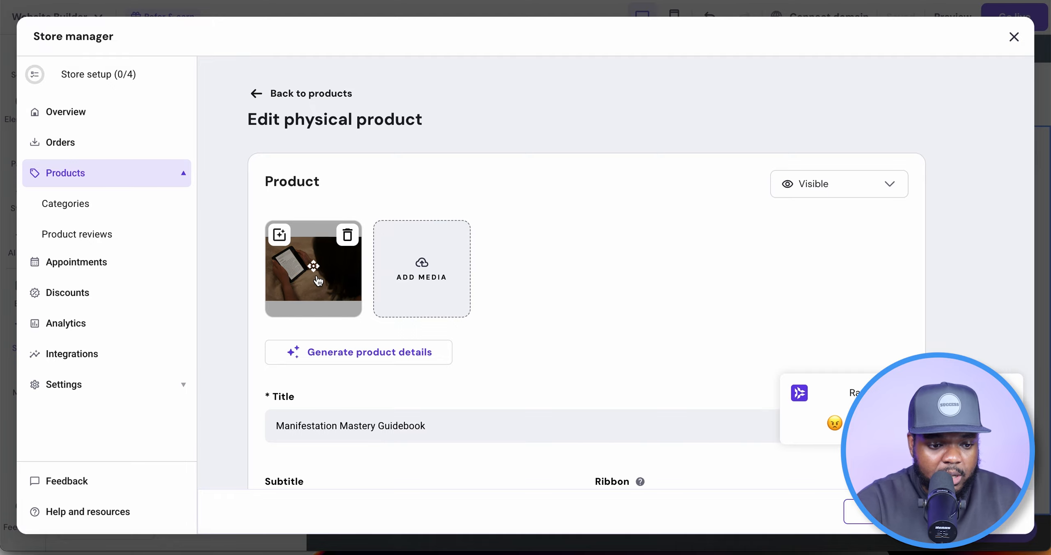
{"action": "left_click", "coordinate": [279, 235]}
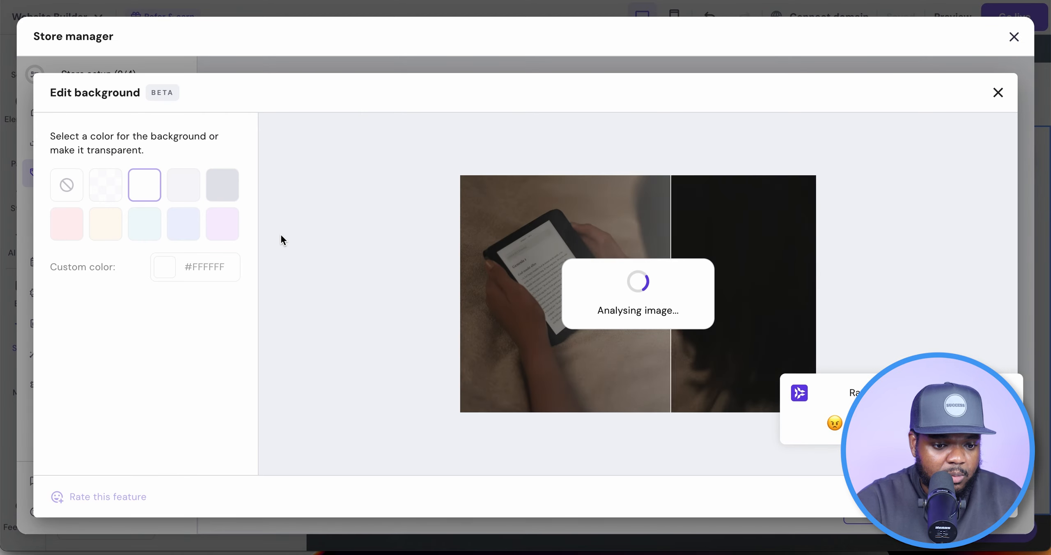
{"action": "left_click", "coordinate": [998, 93]}
{"action": "left_click", "coordinate": [641, 335]}
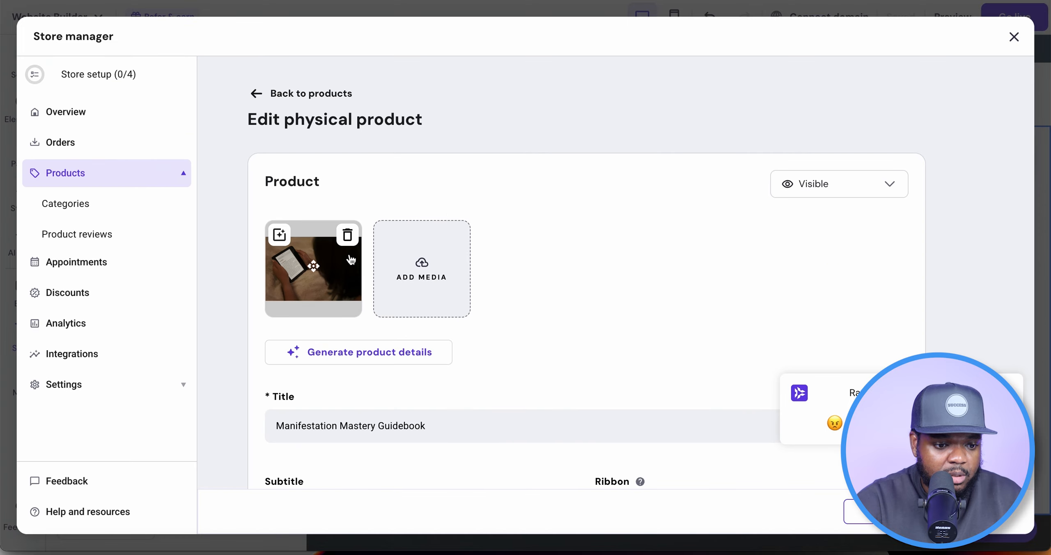
Replace the product's existing photo with the Gemini ebook cover and generate product details from it.
{"action": "left_click", "coordinate": [348, 235]}
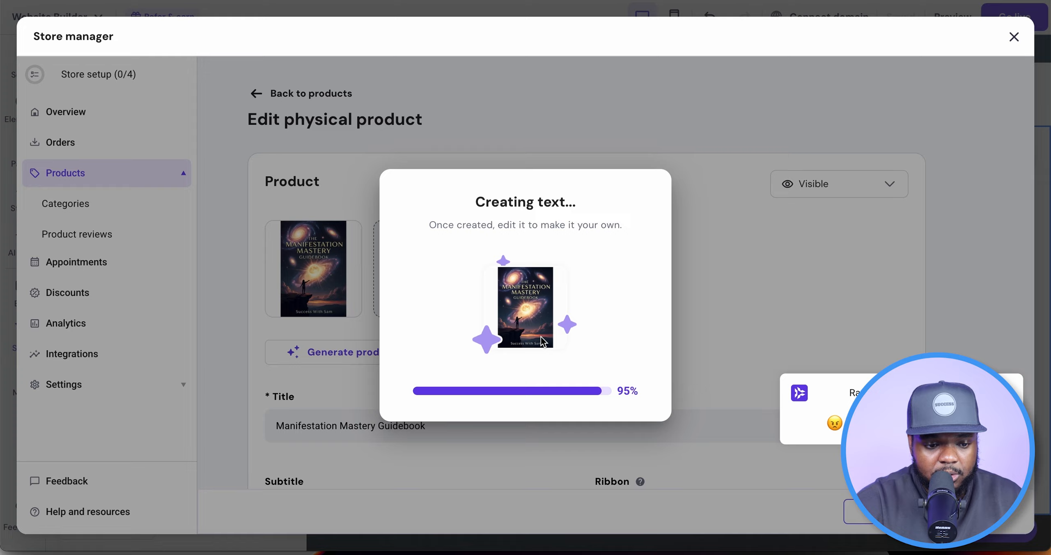
Check the generated title, subtitle, ribbon and description, and set the guidebook's price to $19.99.
{"action": "scroll", "coordinate": [596, 304], "scroll_direction": "down", "scroll_amount": 6}
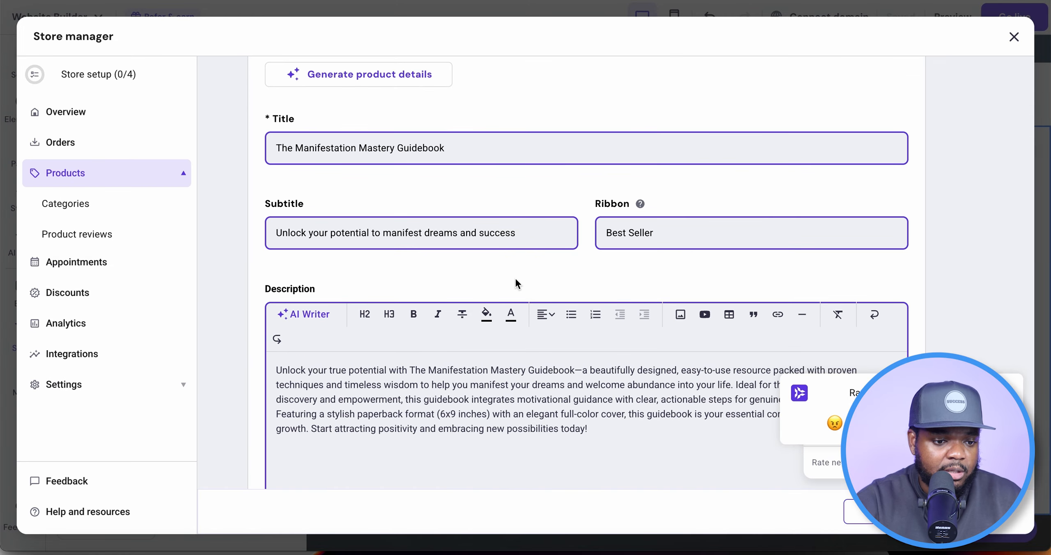
{"action": "scroll", "coordinate": [516, 282], "scroll_direction": "up", "scroll_amount": 4}
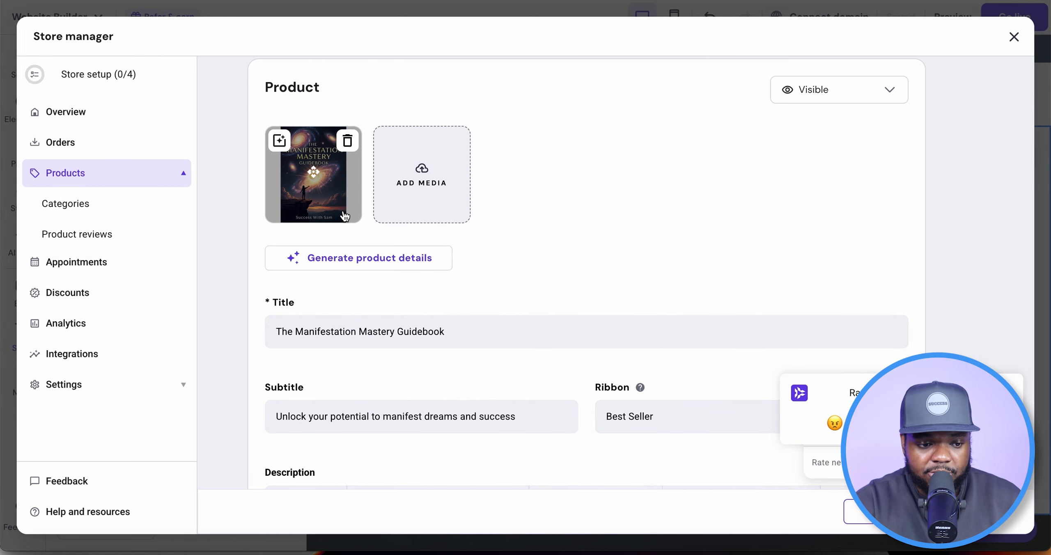
{"action": "scroll", "coordinate": [481, 245], "scroll_direction": "down", "scroll_amount": 11}
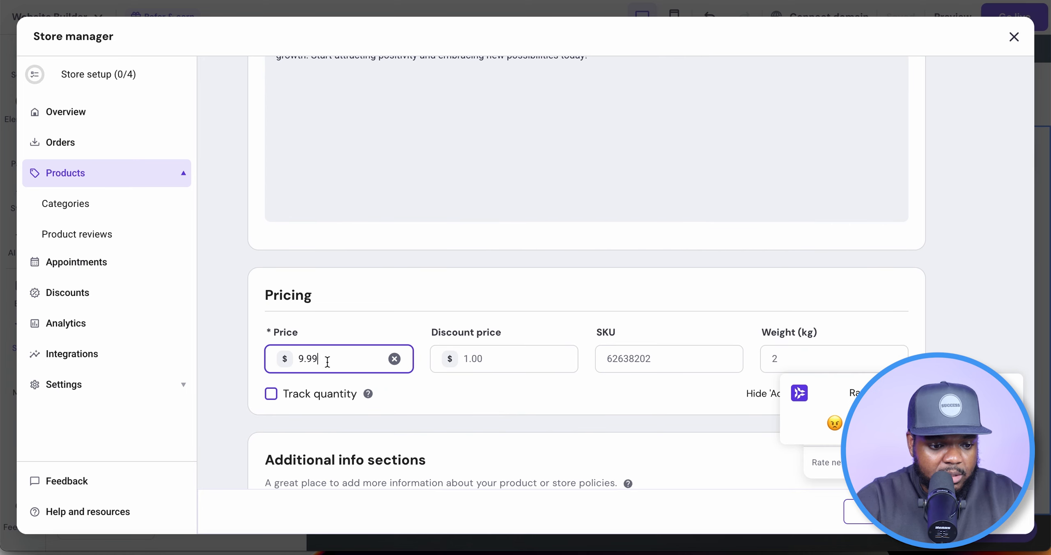
{"action": "key", "text": "super+a"}
{"action": "key", "text": "BackSpace"}
{"action": "type", "text": "19."}
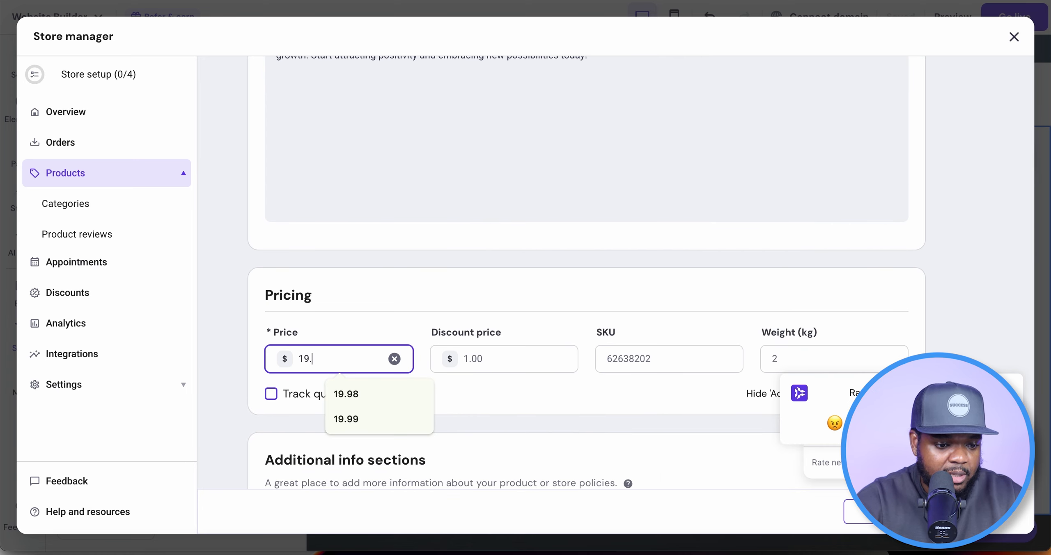
{"action": "type", "text": "99"}
{"action": "left_click", "coordinate": [375, 279]}
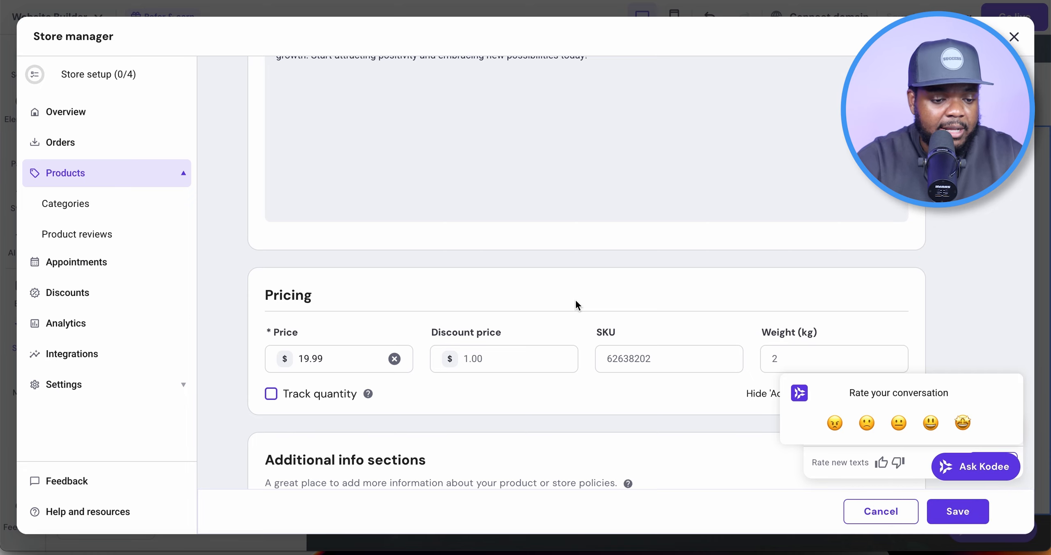
Save the edited guidebook product and return from the store manager to an unobstructed view of the Shop page.
{"action": "scroll", "coordinate": [500, 317], "scroll_direction": "down", "scroll_amount": 5}
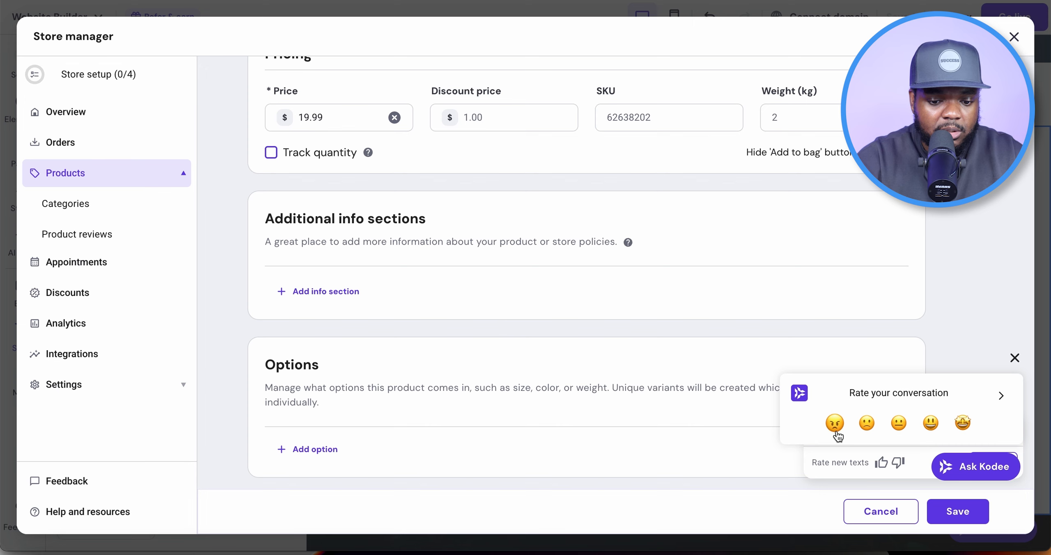
{"action": "left_click", "coordinate": [948, 511]}
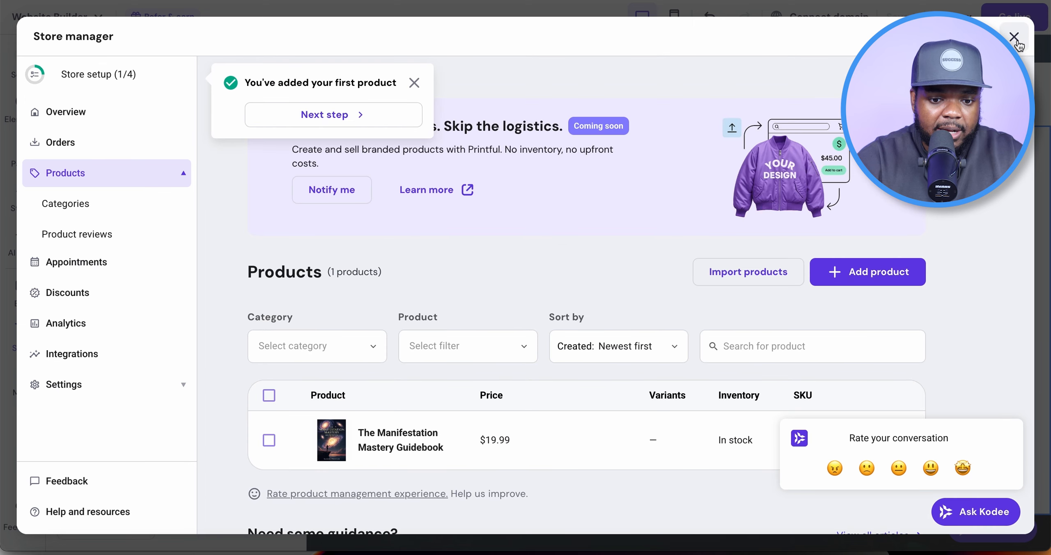
{"action": "left_click", "coordinate": [1014, 37]}
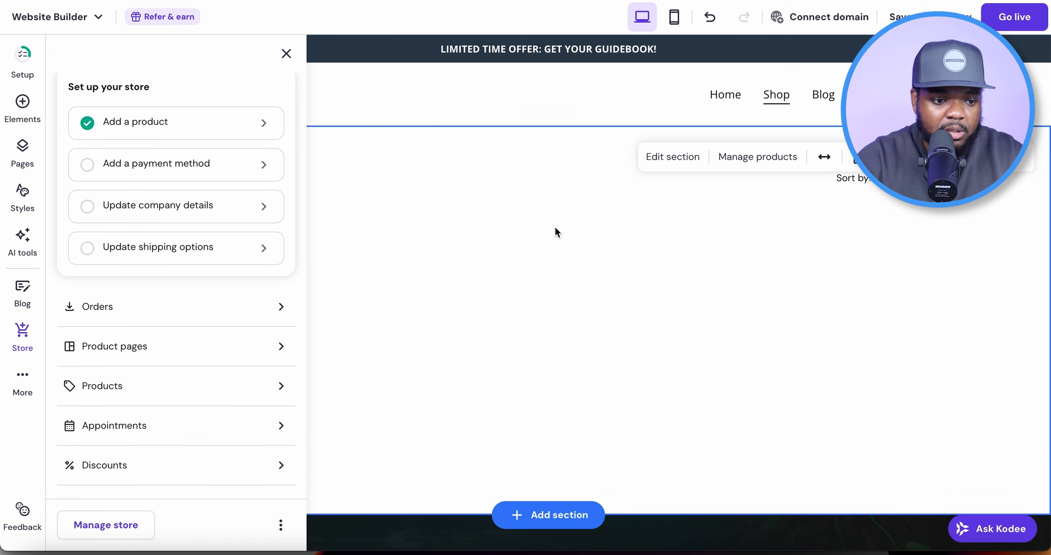
{"action": "left_click", "coordinate": [287, 54]}
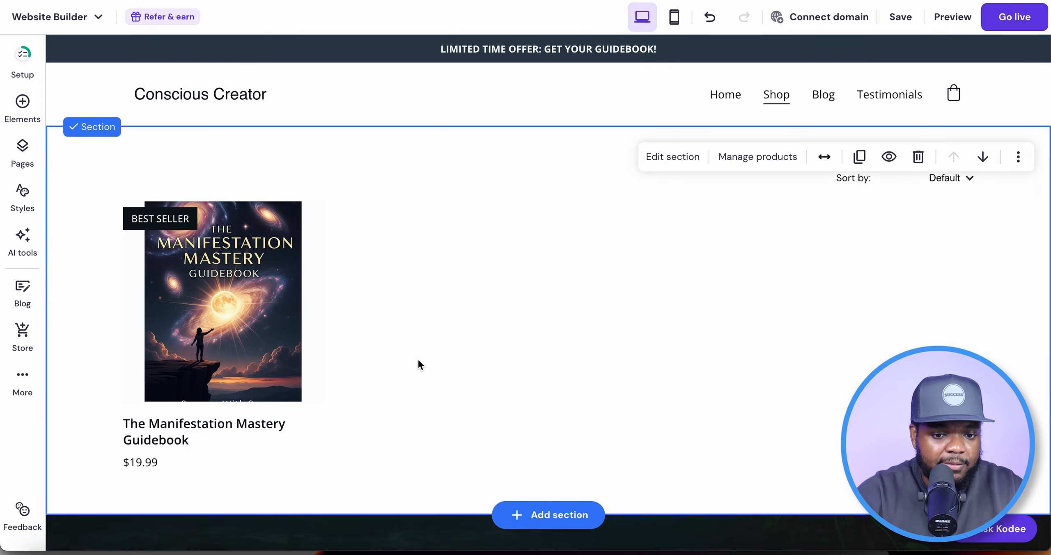
Preview the website and open the guidebook from the Shop page to examine its product page.
{"action": "left_click", "coordinate": [951, 17]}
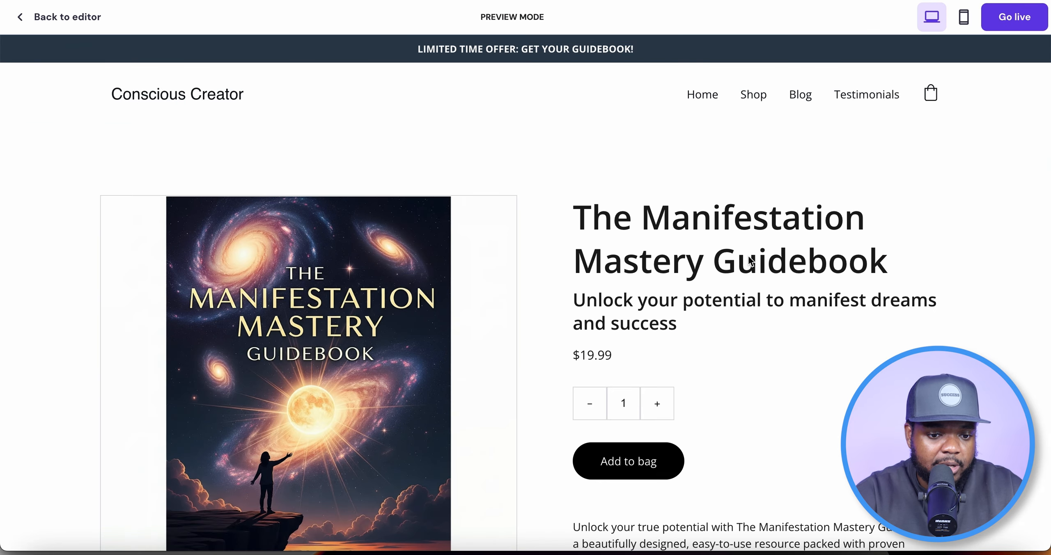
{"action": "left_click", "coordinate": [798, 95]}
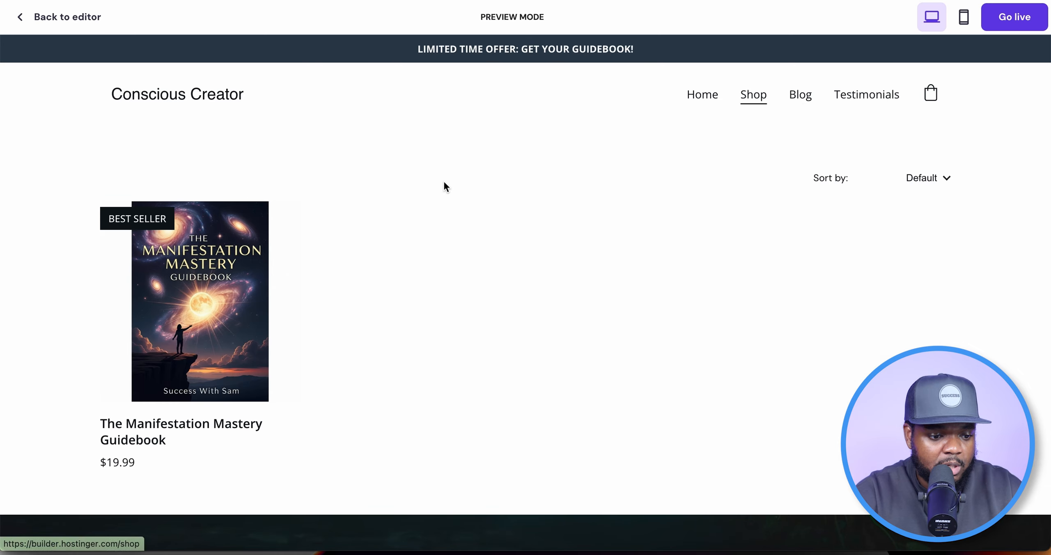
{"action": "left_click", "coordinate": [225, 293]}
{"action": "scroll", "coordinate": [645, 268], "scroll_direction": "down", "scroll_amount": 3}
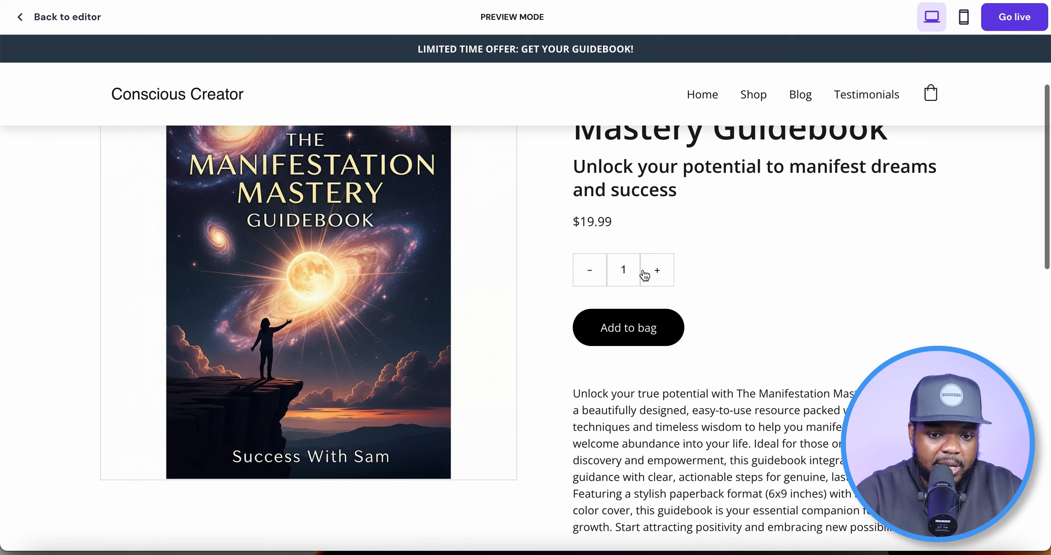